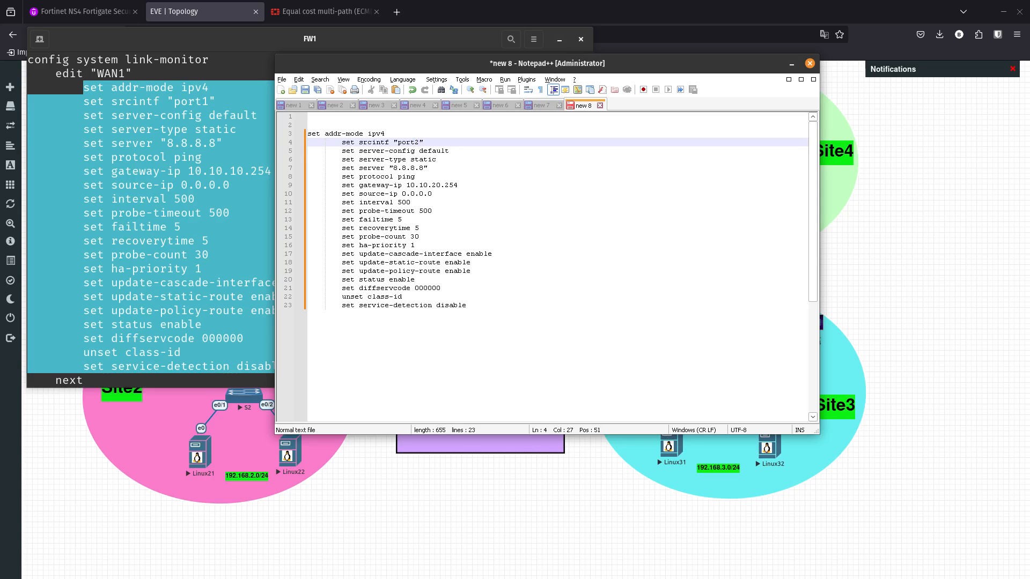
# - Copy the edit "WAN1" line from the FW1 console into the Notepad++ draft above the settings, renamed to edit "WAN2"
pyautogui.click(429, 168)
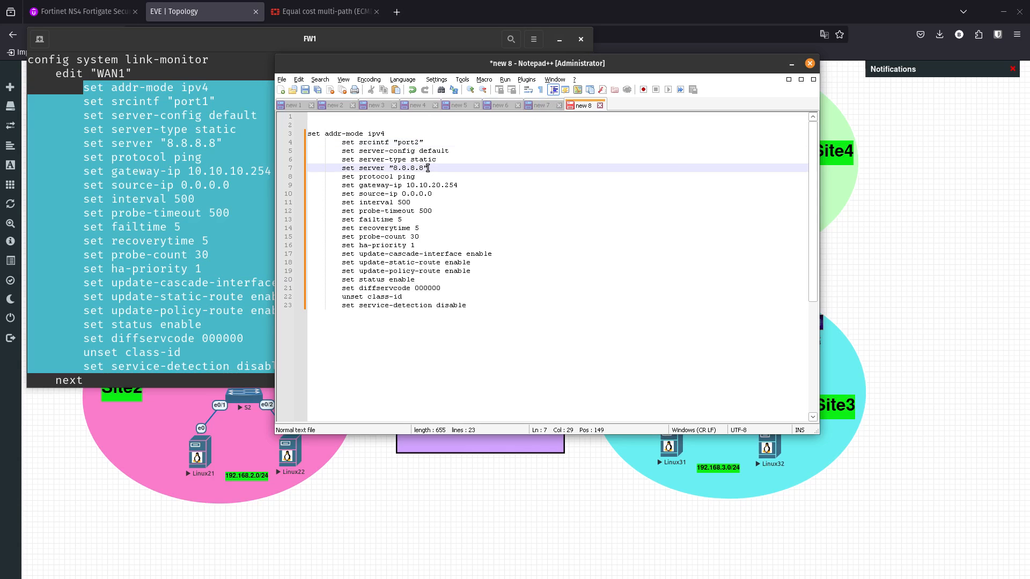
pyautogui.moveTo(487, 64); pyautogui.dragTo(0, 97)
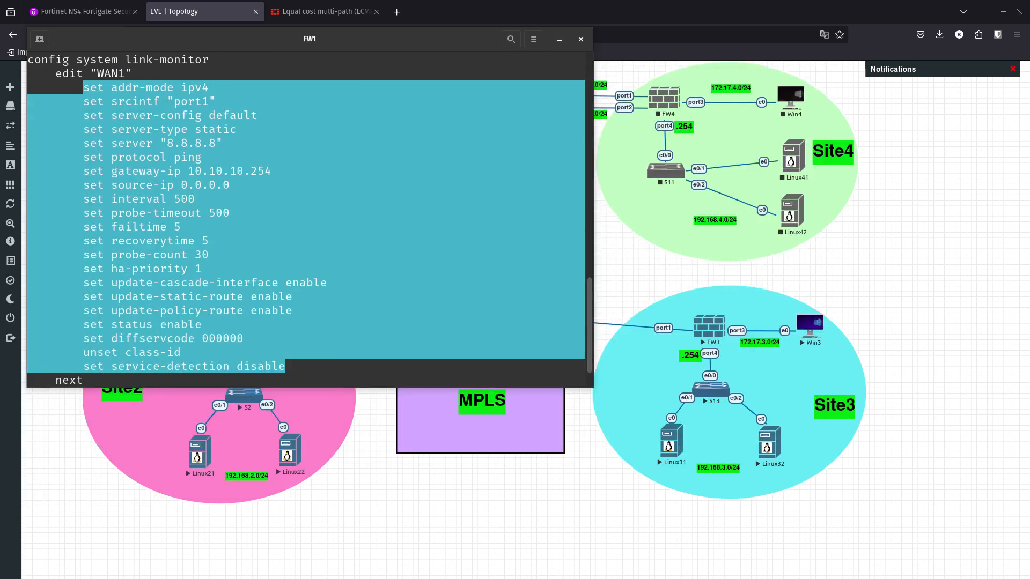
pyautogui.moveTo(62, 73); pyautogui.dragTo(129, 73)
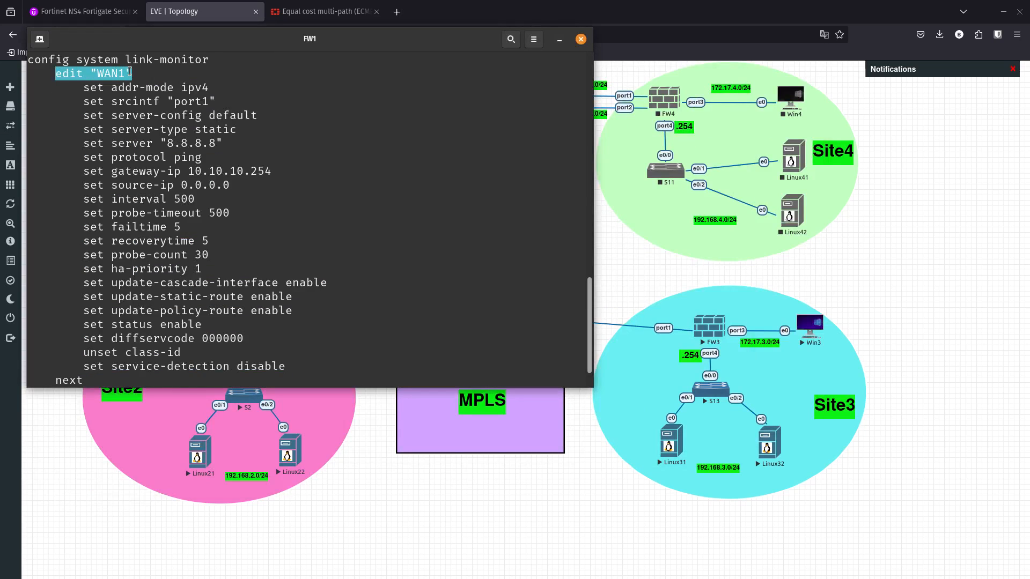
pyautogui.rightClick(121, 72)
pyautogui.click(141, 80)
pyautogui.moveTo(0, 88); pyautogui.dragTo(568, 59)
pyautogui.click(241, 114)
pyautogui.hotkey('ctrl', 'v')
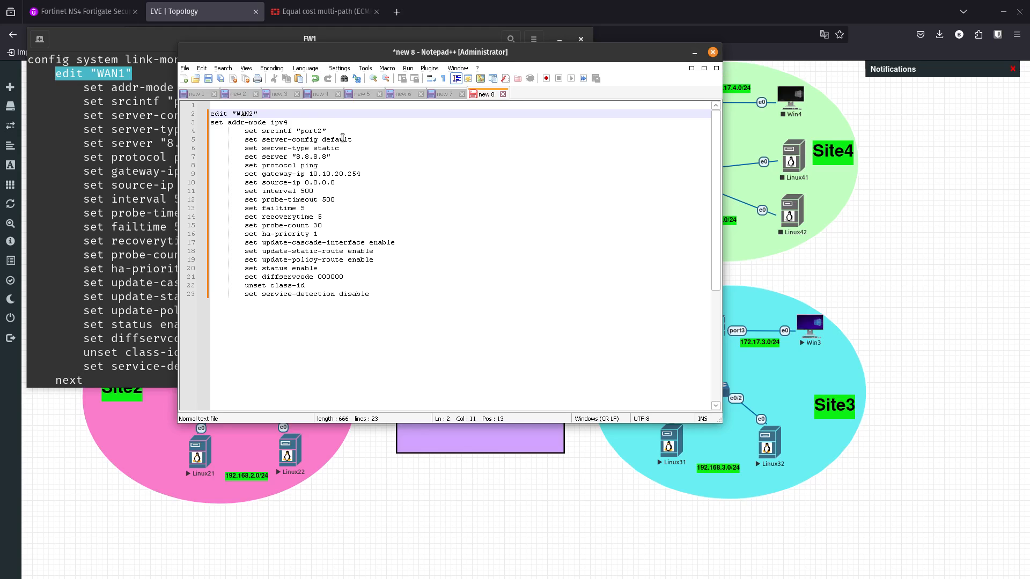
# - Delete the set addr-mode ipv4 line from the WAN2 link-monitor block in the draft
pyautogui.moveTo(310, 124); pyautogui.dragTo(197, 125)
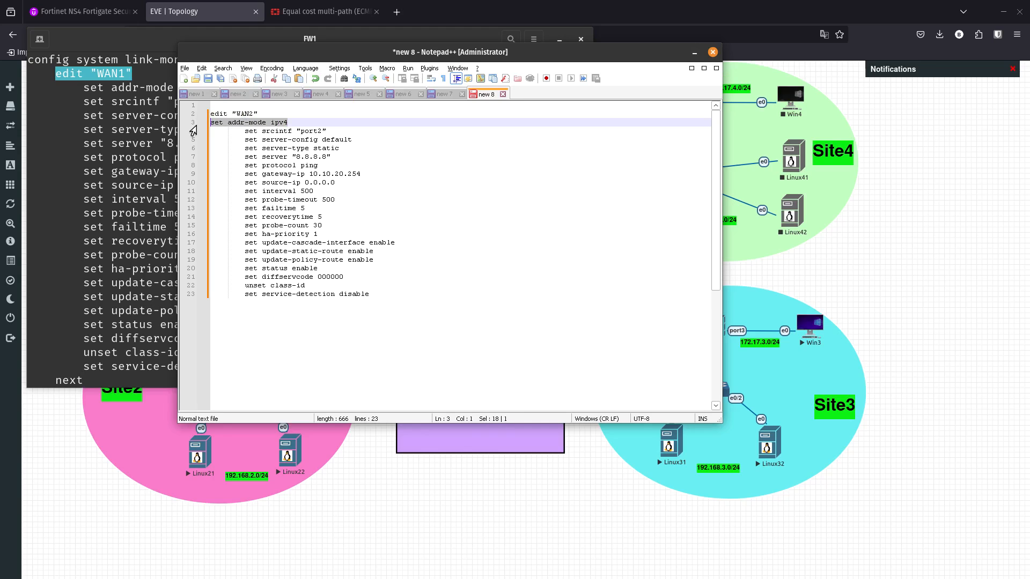
pyautogui.press('BackSpace')
pyautogui.press('BackSpace')
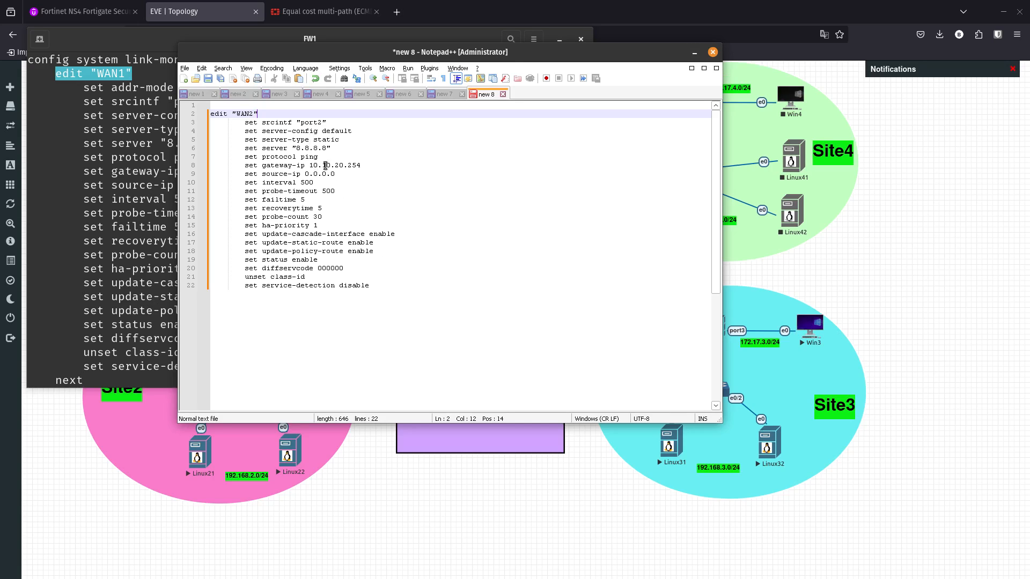
pyautogui.moveTo(335, 175); pyautogui.dragTo(335, 136)
pyautogui.doubleClick(330, 130)
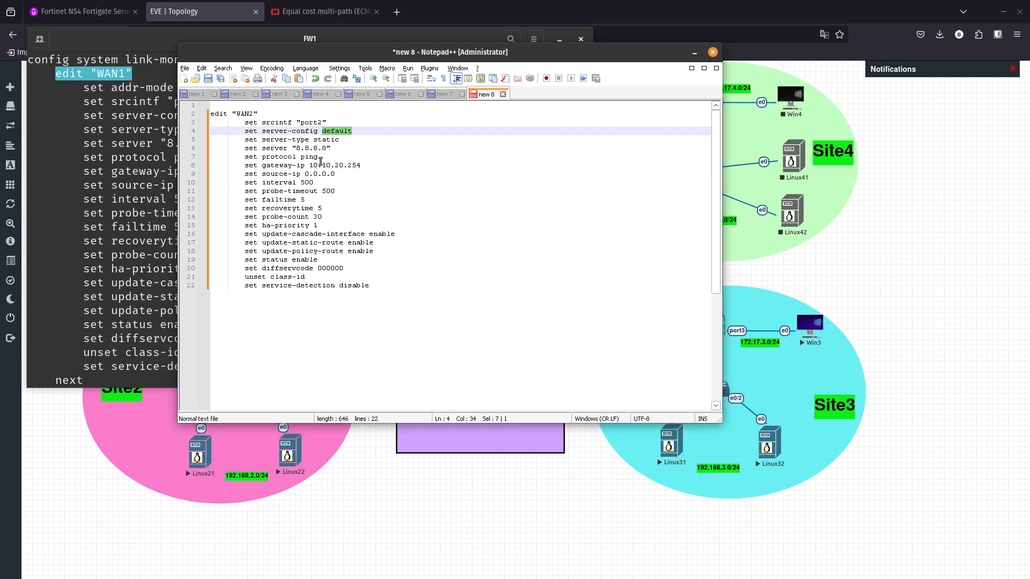
# - Copy the complete WAN2 link-monitor block into the FW1 console, run it, and finish the entry with next
pyautogui.moveTo(378, 285); pyautogui.dragTo(202, 115)
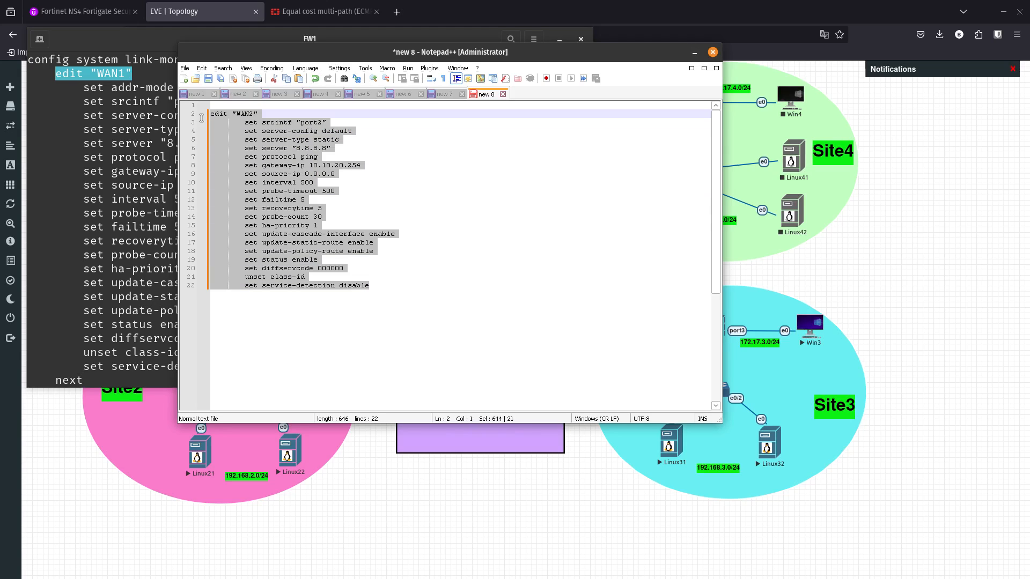
pyautogui.click(274, 38)
pyautogui.click(331, 232)
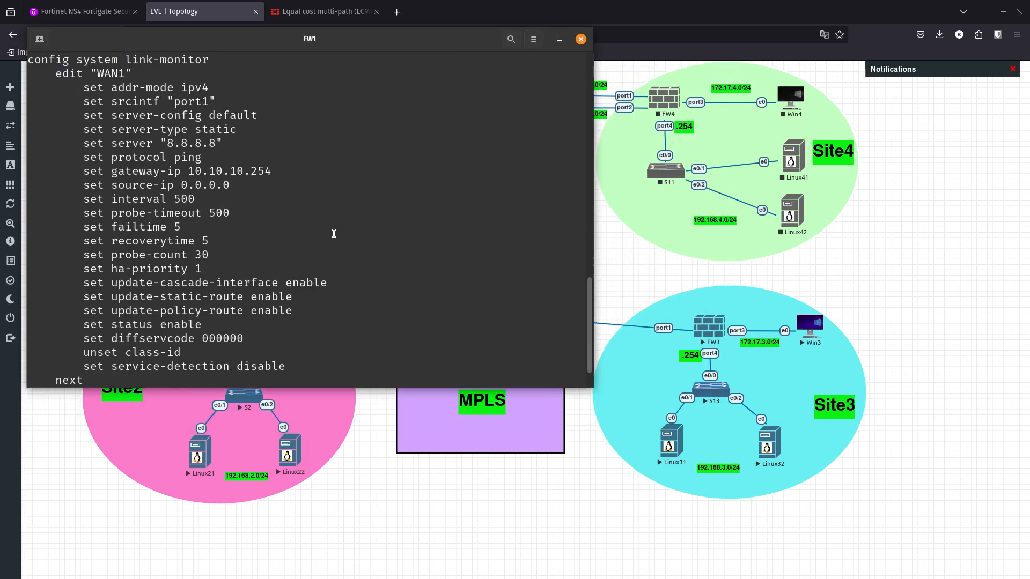
pyautogui.press('Return')
pyautogui.hotkey('ctrl', 'shift', 'v')
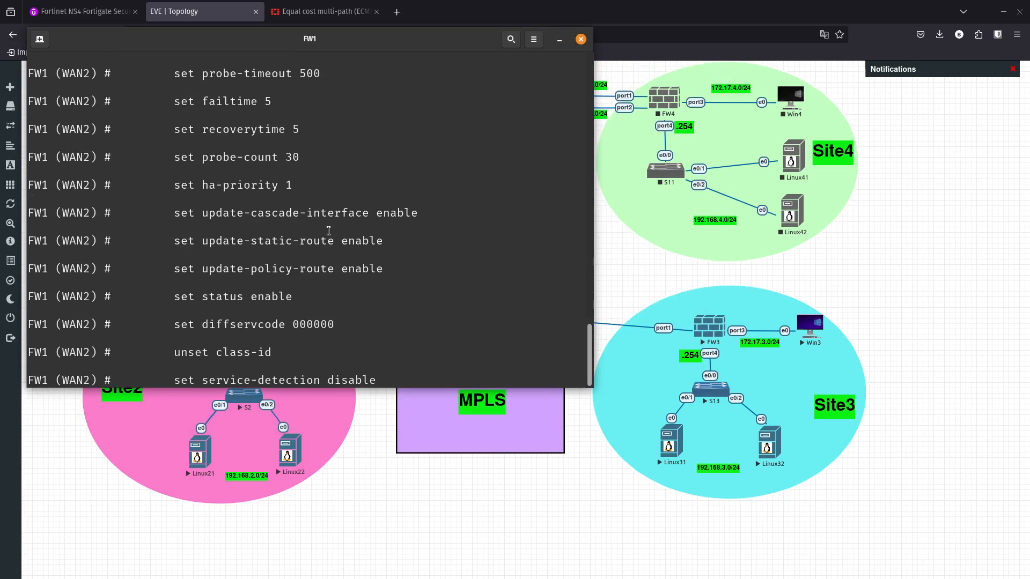
pyautogui.press('Return')
pyautogui.write('next')
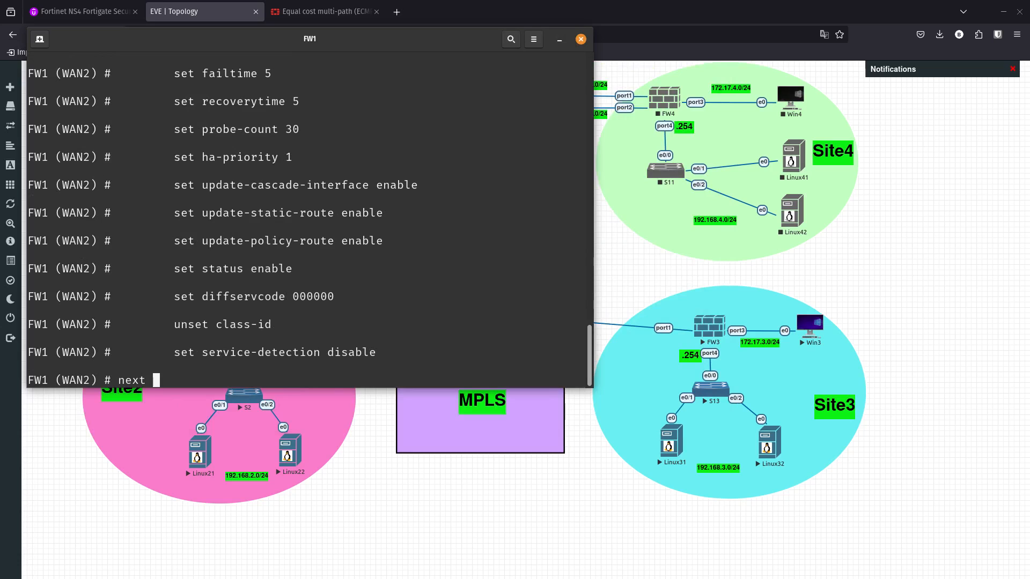
pyautogui.press('Return')
# - Show the full link-monitor configuration on FW1 and check the source interface and gateway of the WAN2 entry
pyautogui.write('show full-configuration')
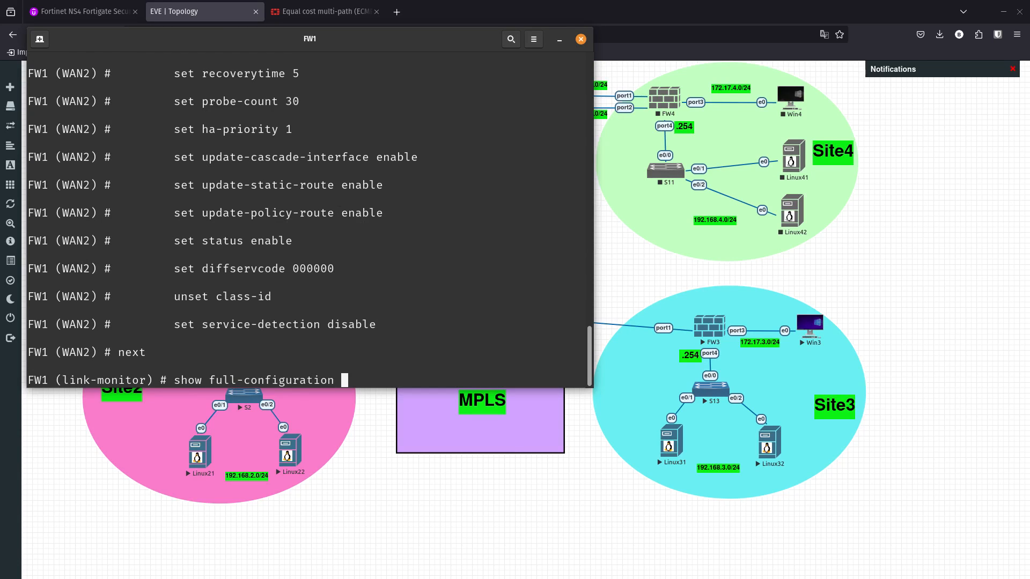
pyautogui.press('Return')
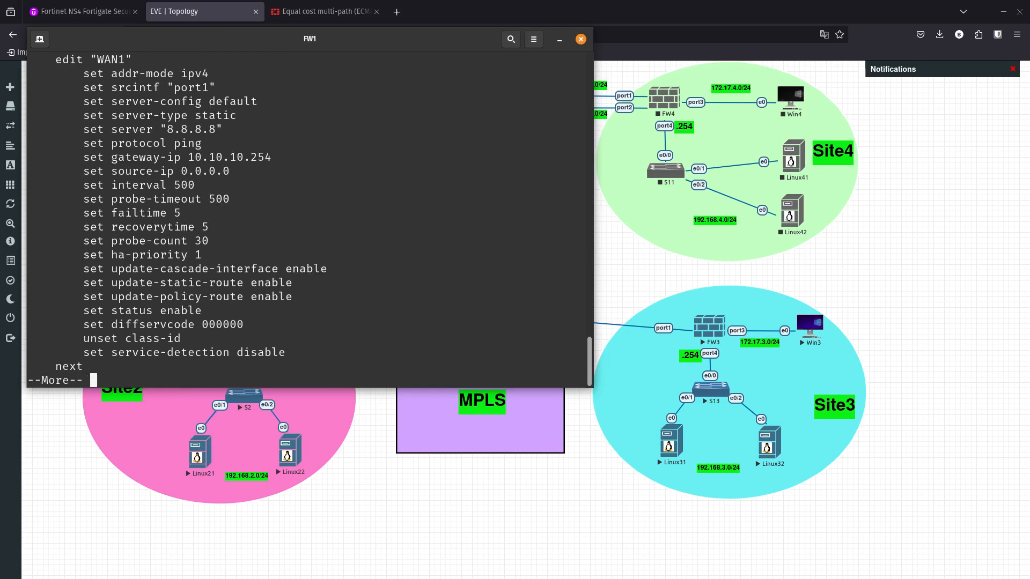
pyautogui.press('space')
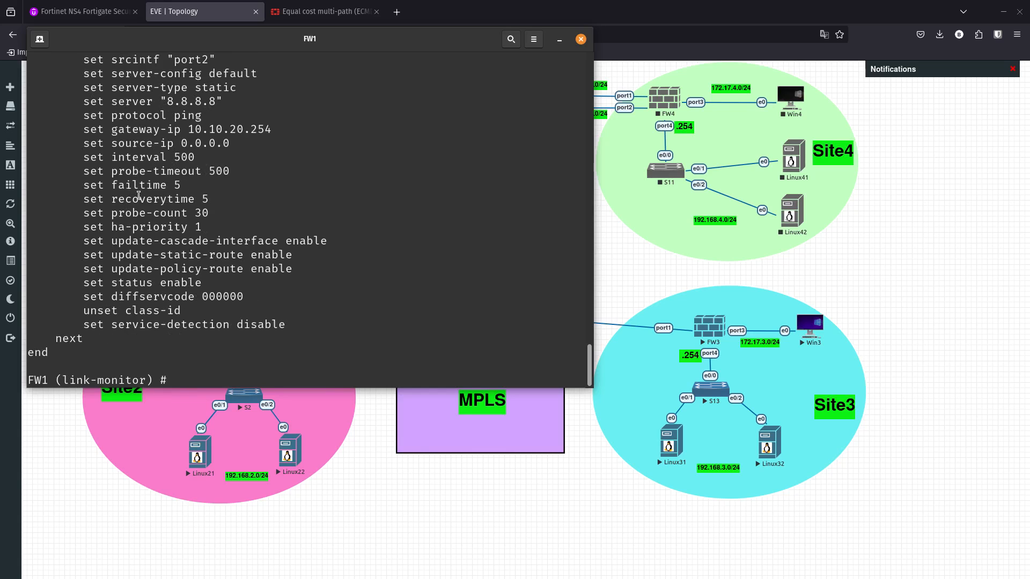
pyautogui.scroll(1, 139, 195)
pyautogui.doubleClick(192, 105)
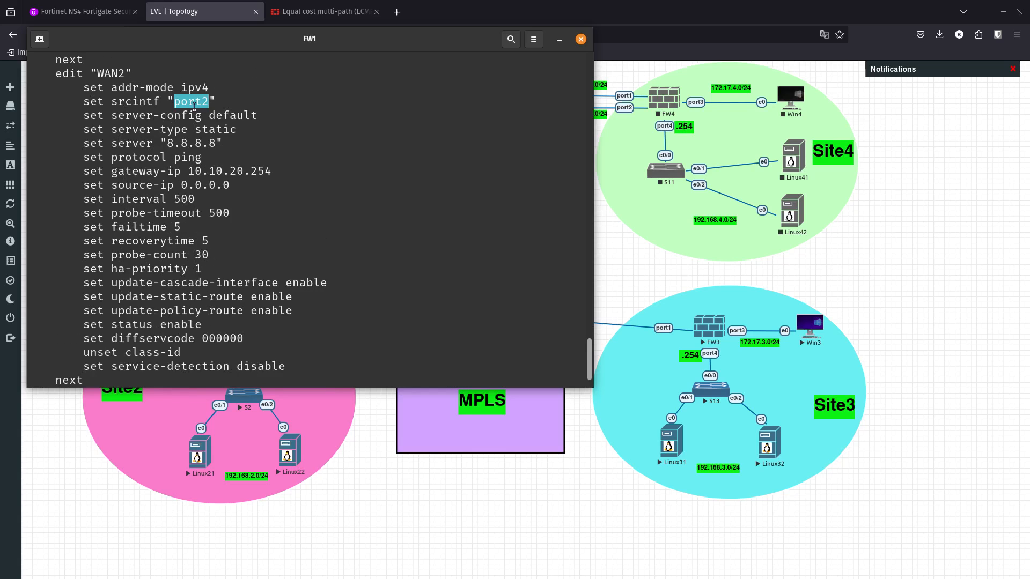
pyautogui.doubleClick(230, 172)
pyautogui.click(262, 262)
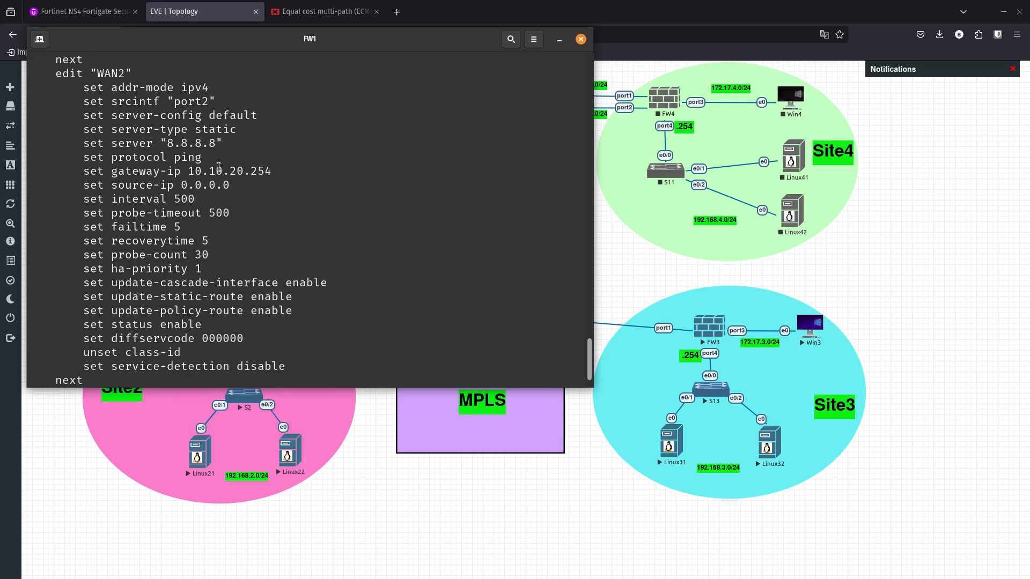
pyautogui.scroll(-1, 230, 258)
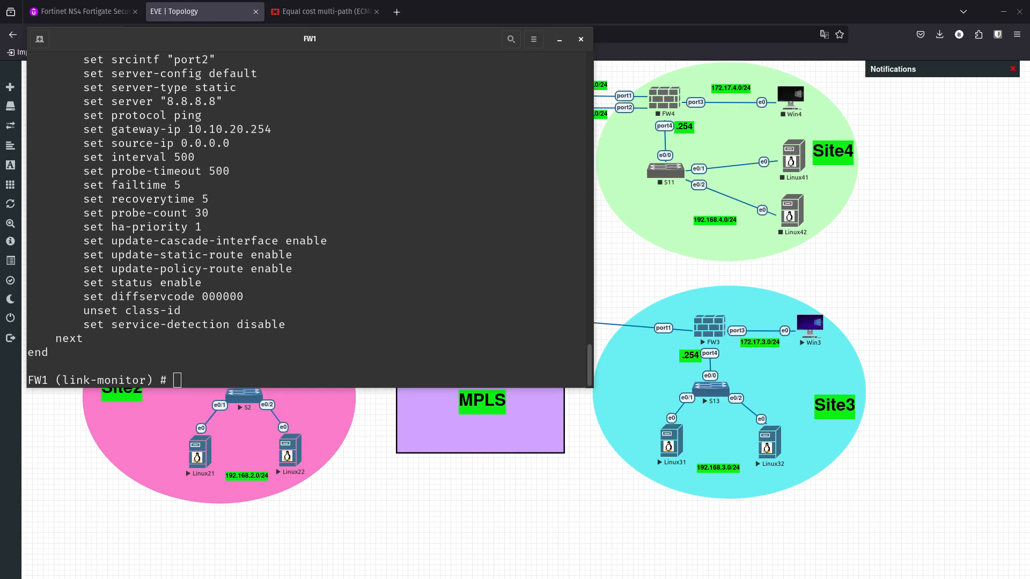
# - Exit the link-monitor configuration on FW1 with end and close the console window
pyautogui.click(306, 290)
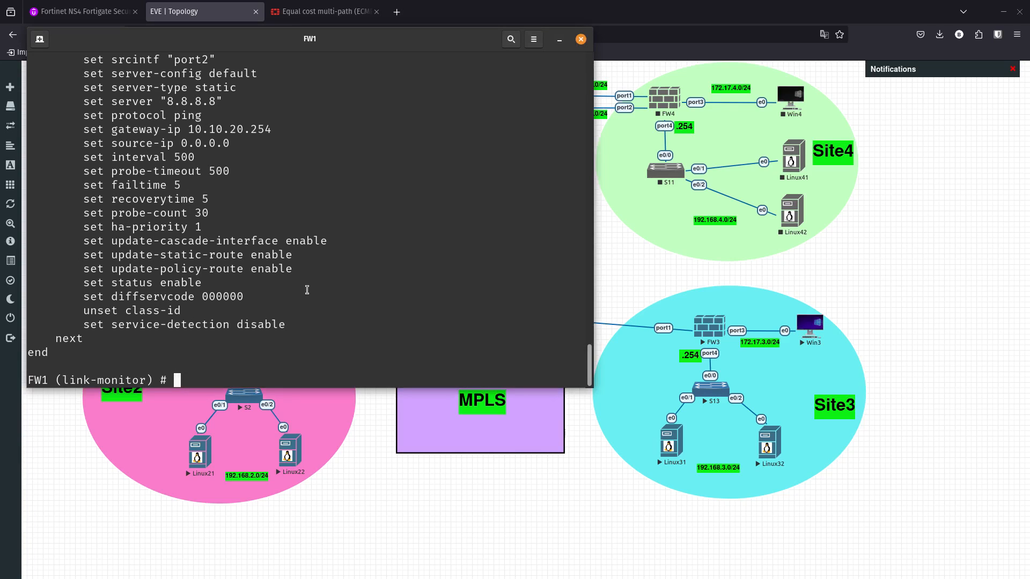
pyautogui.moveTo(193, 52); pyautogui.dragTo(257, 99)
pyautogui.write('end')
pyautogui.press('Return')
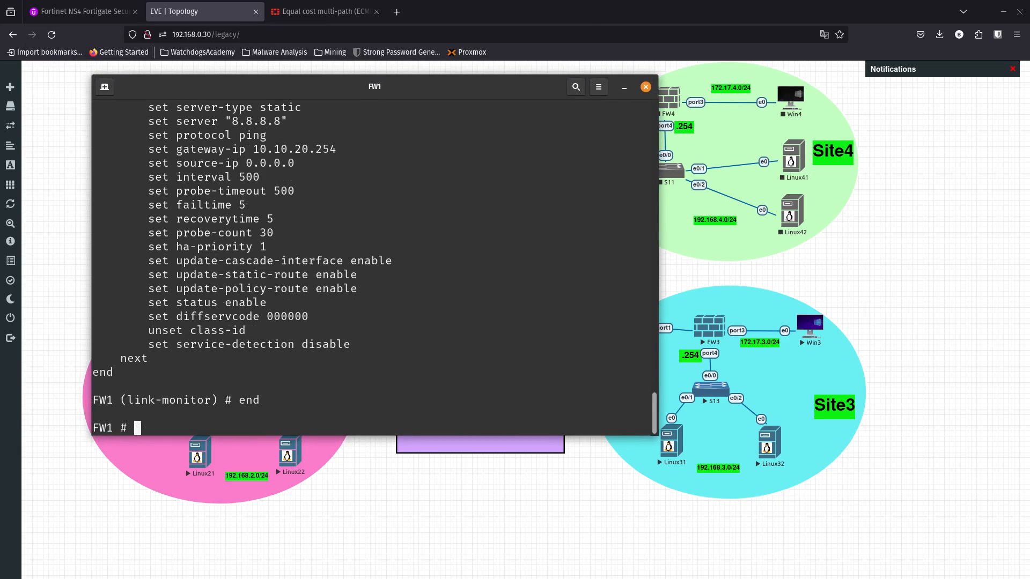
pyautogui.click(646, 87)
# - Switch to the 192.168.0.30:32902 remote desktop session, stop the running ping in PowerShell, and clear the screen
pyautogui.press('super')
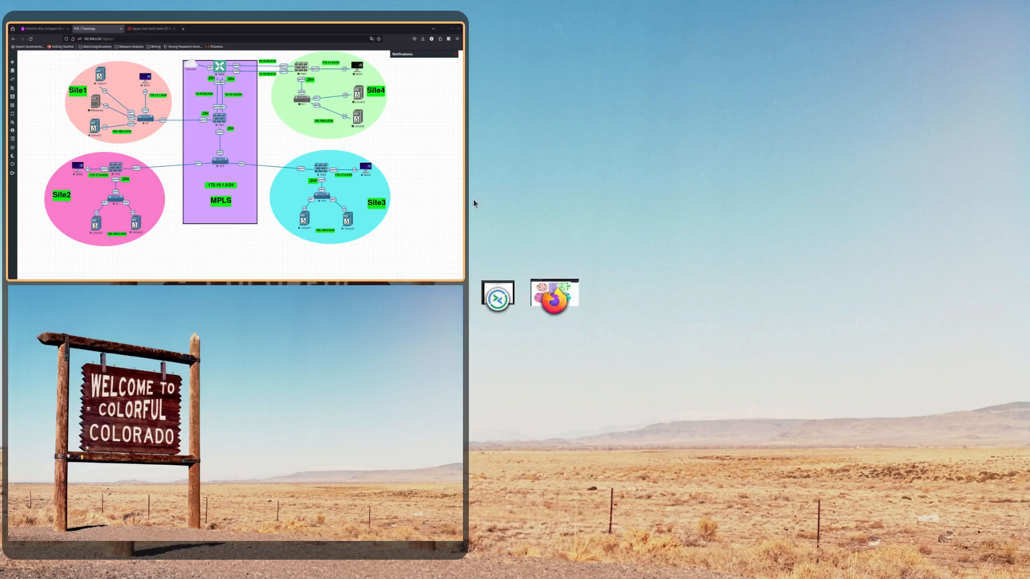
pyautogui.click(493, 289)
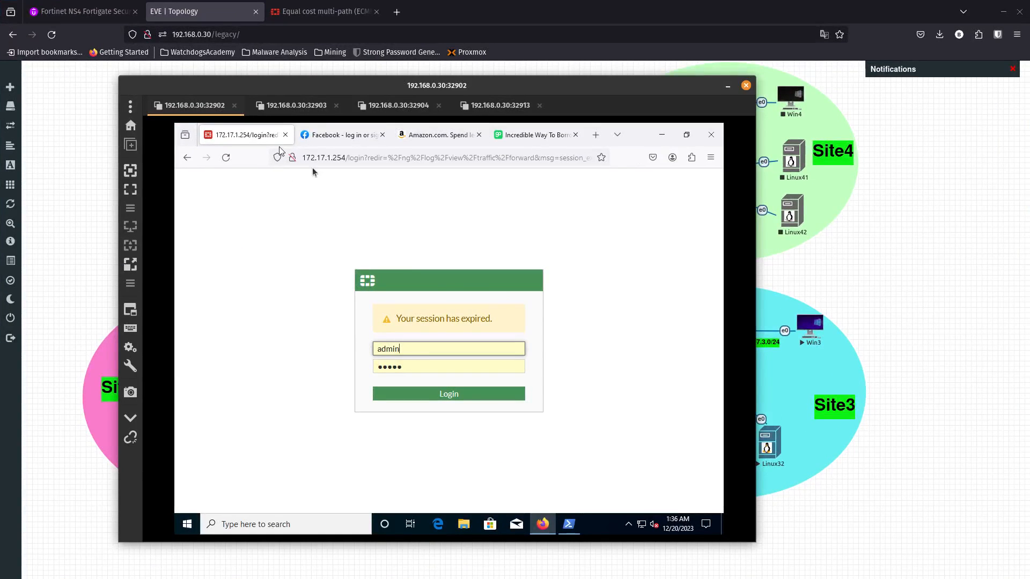
pyautogui.click(569, 524)
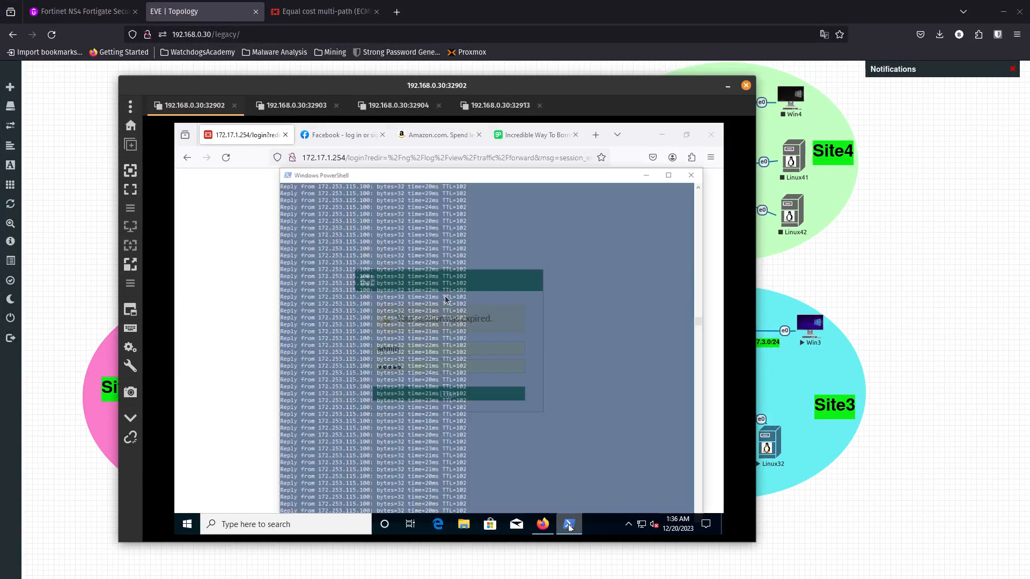
pyautogui.click(441, 290)
pyautogui.hotkey('ctrl', 'c')
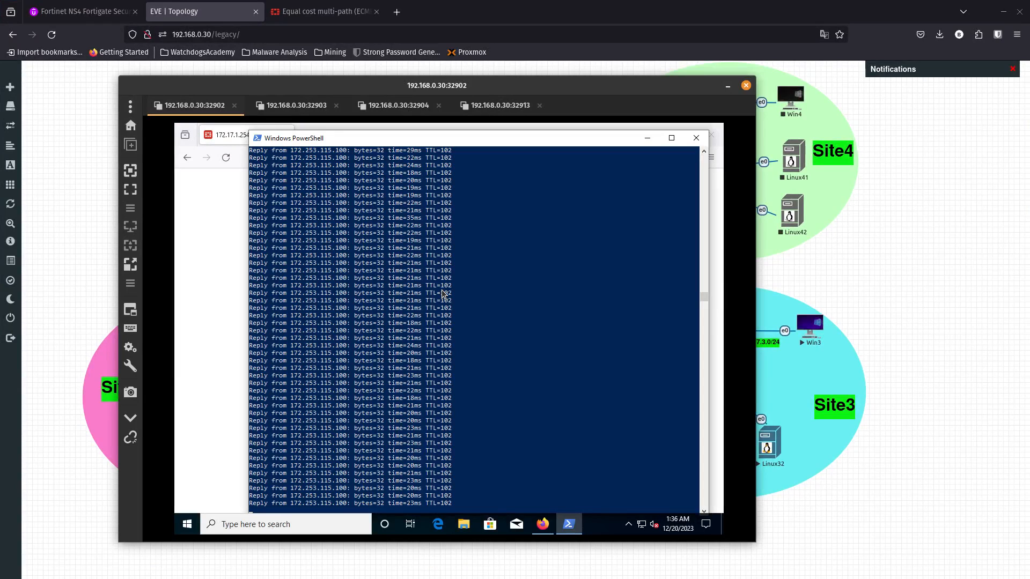
pyautogui.hotkey('ctrl', 'c')
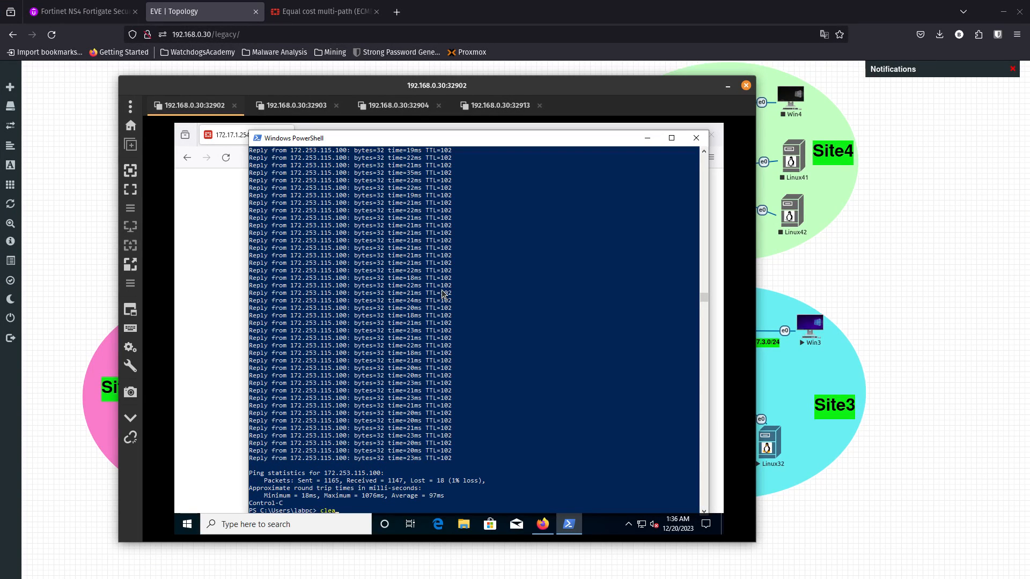
pyautogui.write('cleanmgr')
pyautogui.press('Return')
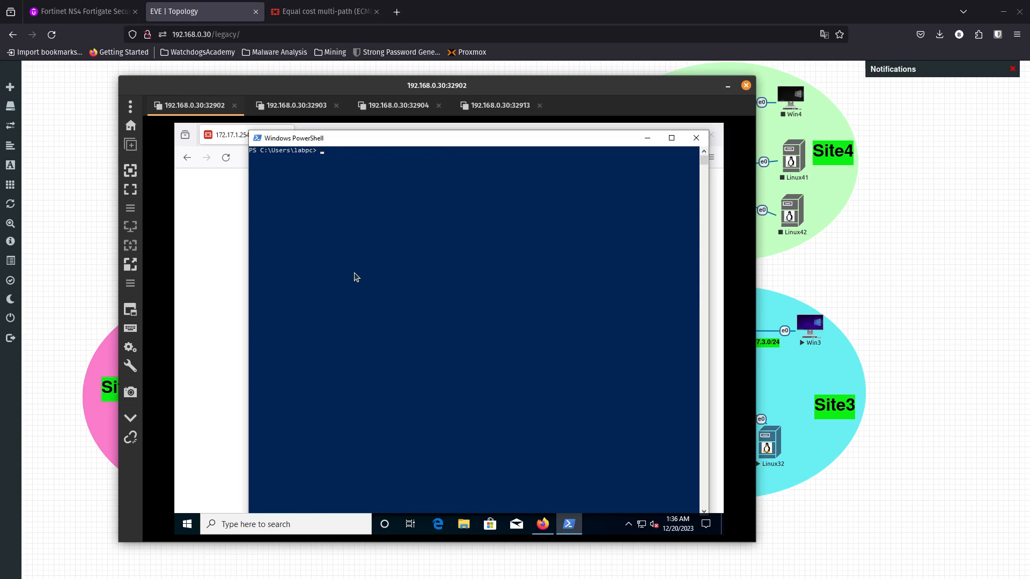
# - Trace the route to 8.8.8.8 with TRACERT.EXE and examine which gateway the traffic passes through
pyautogui.write('trace')
pyautogui.press('Tab')
pyautogui.press('Tab')
pyautogui.press('Return')
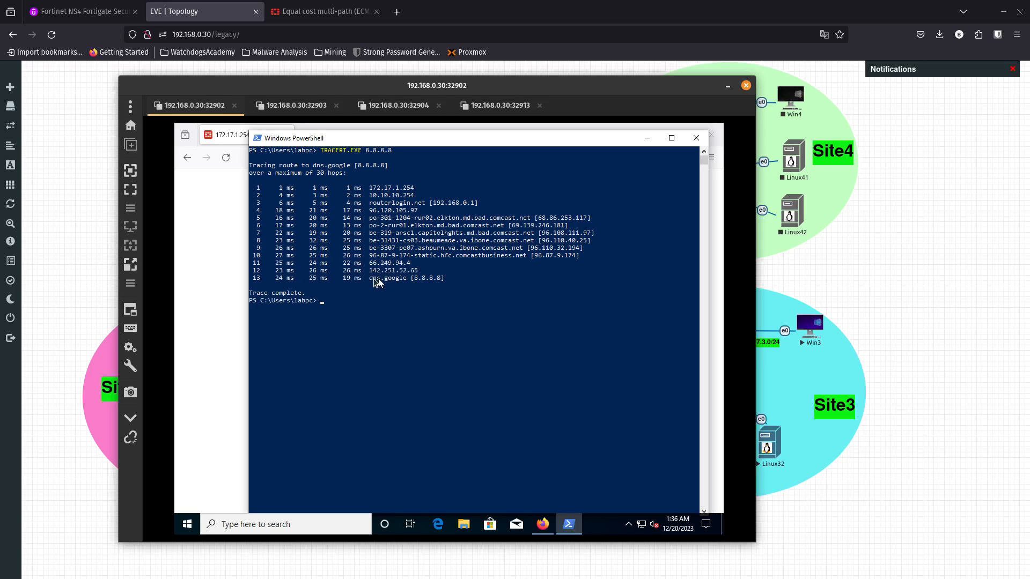
pyautogui.moveTo(373, 279); pyautogui.dragTo(410, 278)
pyautogui.moveTo(370, 197); pyautogui.dragTo(406, 201)
pyautogui.click(420, 194)
# - Open 192.168.0.34 in a new Firefox tab and log in to the MikroTik router as admin with the account password
pyautogui.moveTo(452, 91); pyautogui.dragTo(0, 134)
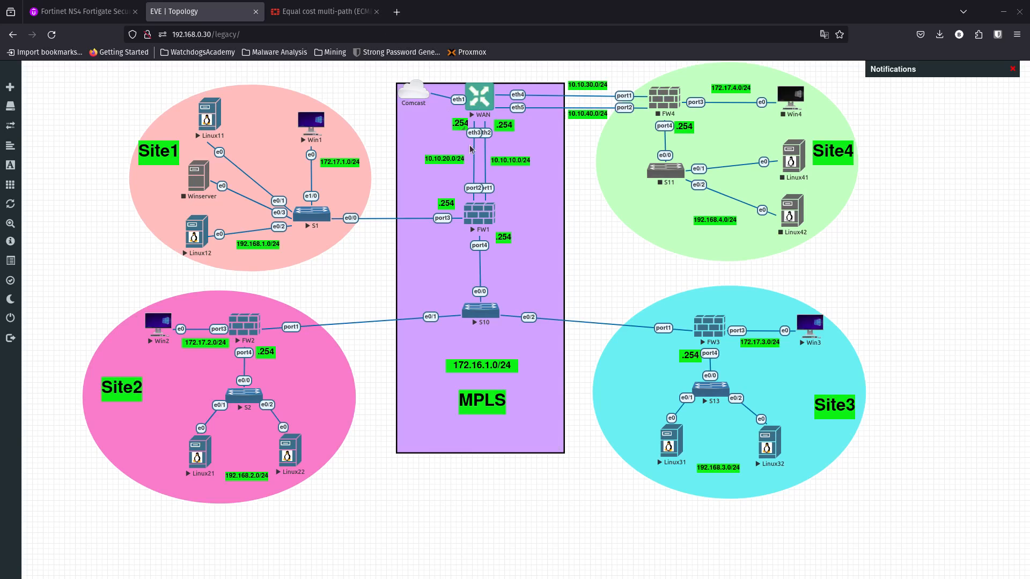
pyautogui.click(403, 16)
pyautogui.write('192')
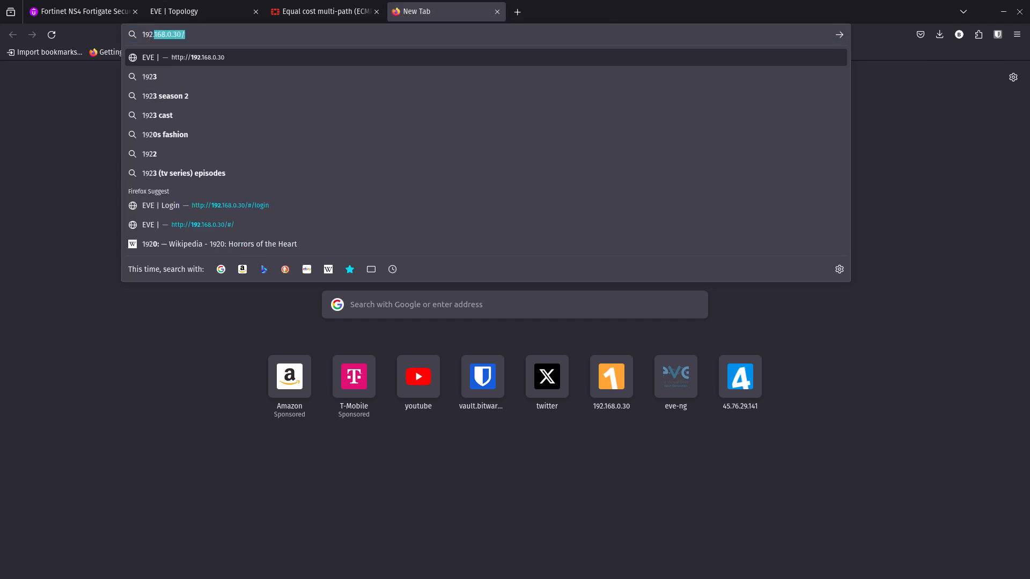
pyautogui.write('.168.0.34')
pyautogui.press('Return')
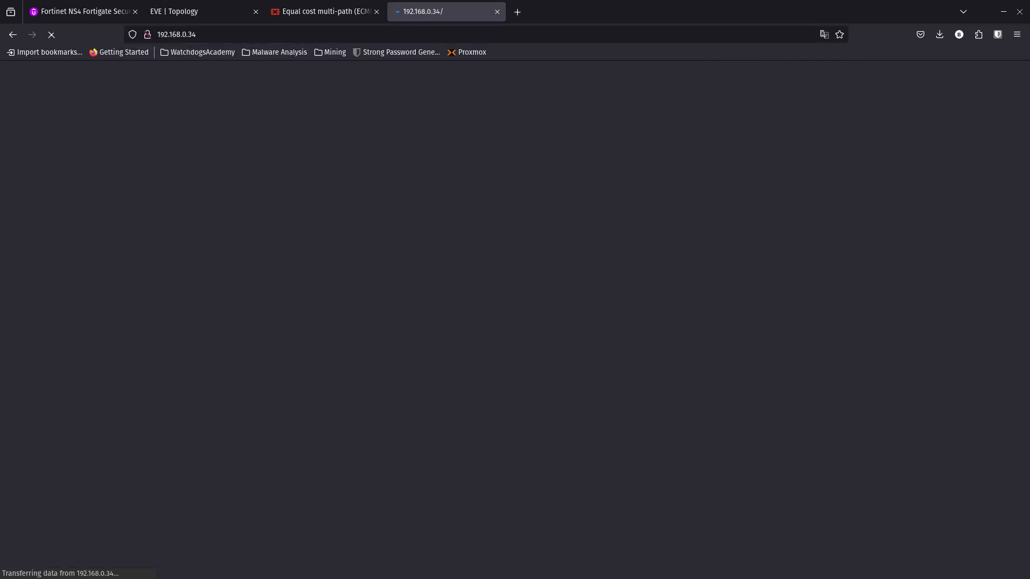
pyautogui.write('admin')
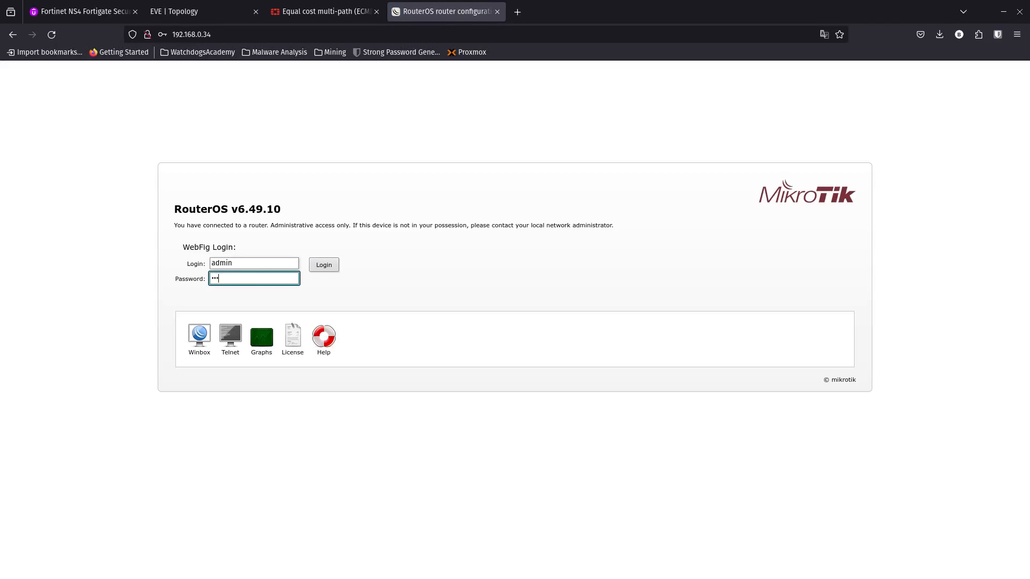
pyautogui.press('Return')
pyautogui.click(296, 171)
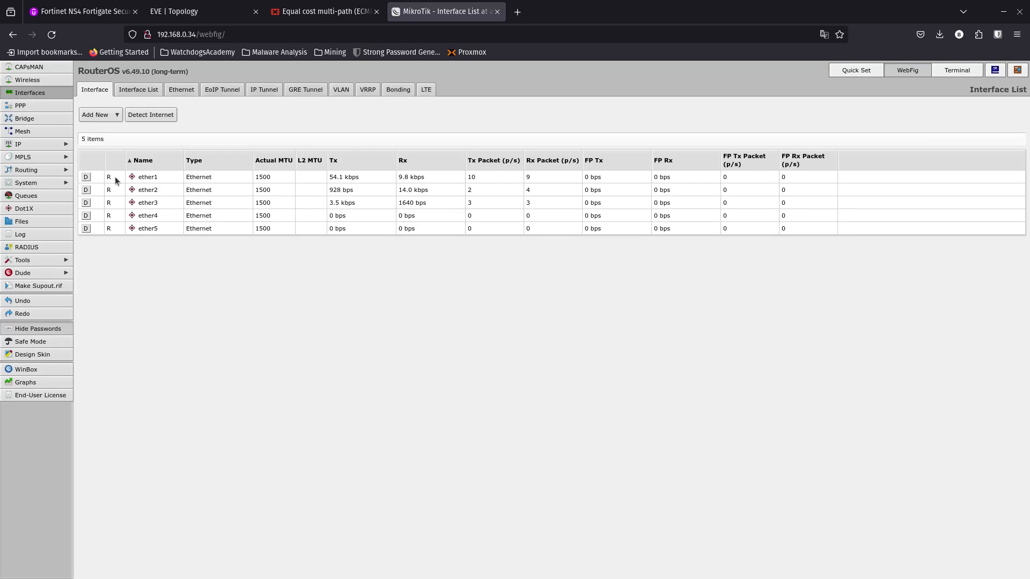
# - Open the ether2 interface from the router's interface list and check the WAN-to-FW1 links in the EVE topology
pyautogui.click(44, 95)
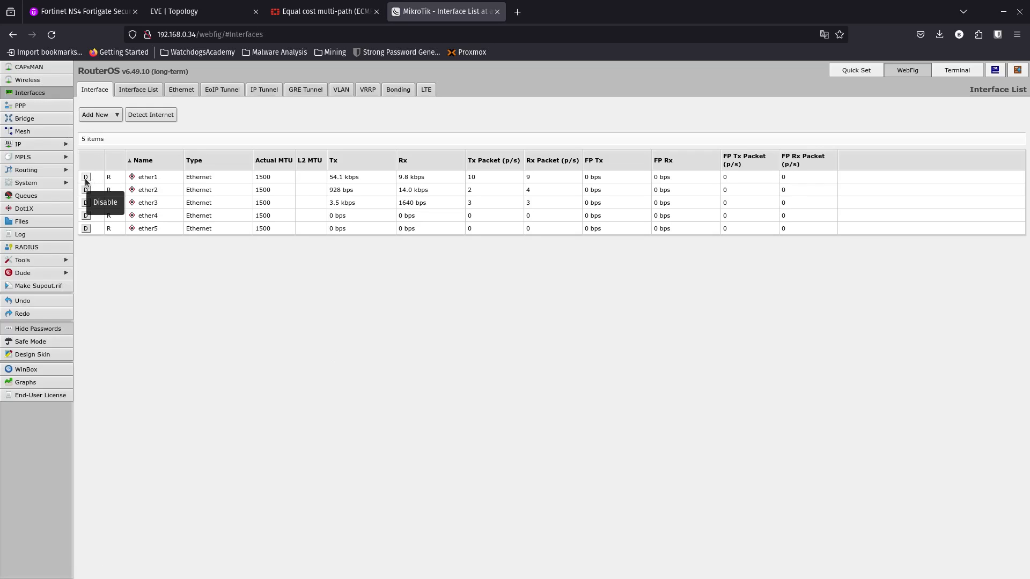
pyautogui.click(139, 189)
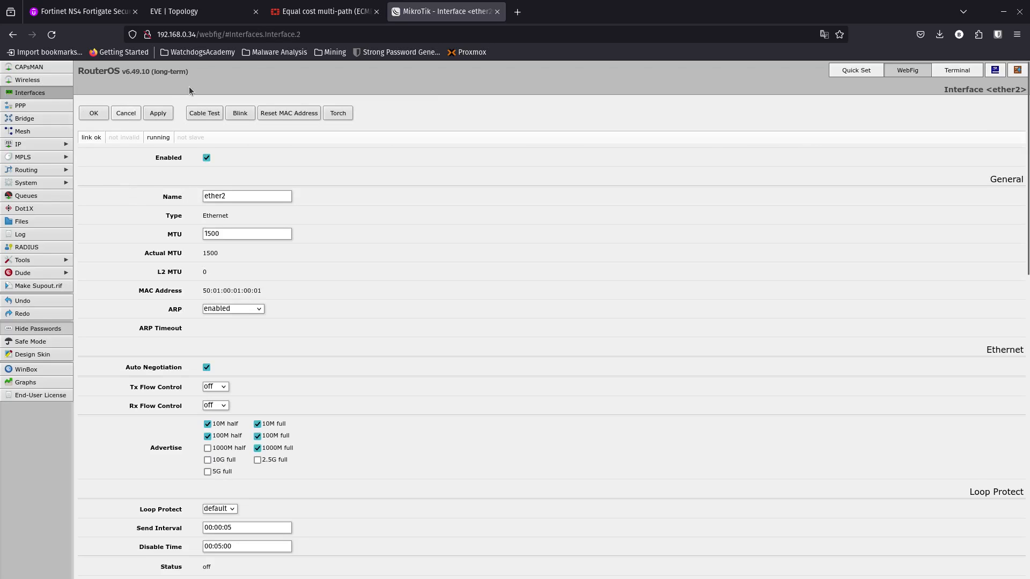
pyautogui.hotkey('ctrl', 'pageup')
pyautogui.hotkey('ctrl', 'pageup')
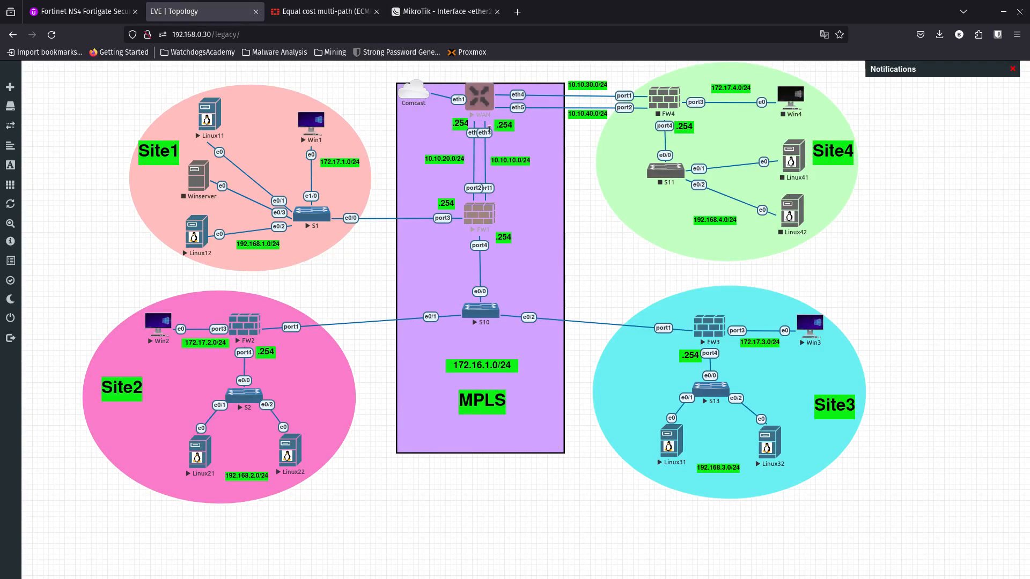
pyautogui.hotkey('ctrl', 'pagedown')
pyautogui.hotkey('ctrl', 'pagedown')
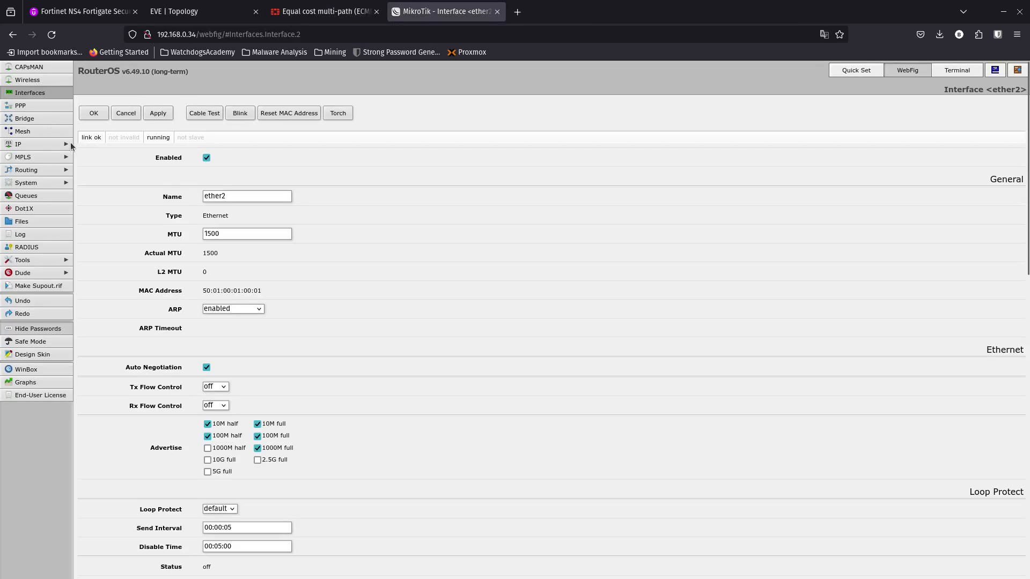
# - Leave the ether2 settings without saving, return to the router's interface list, and reload the page
pyautogui.click(27, 95)
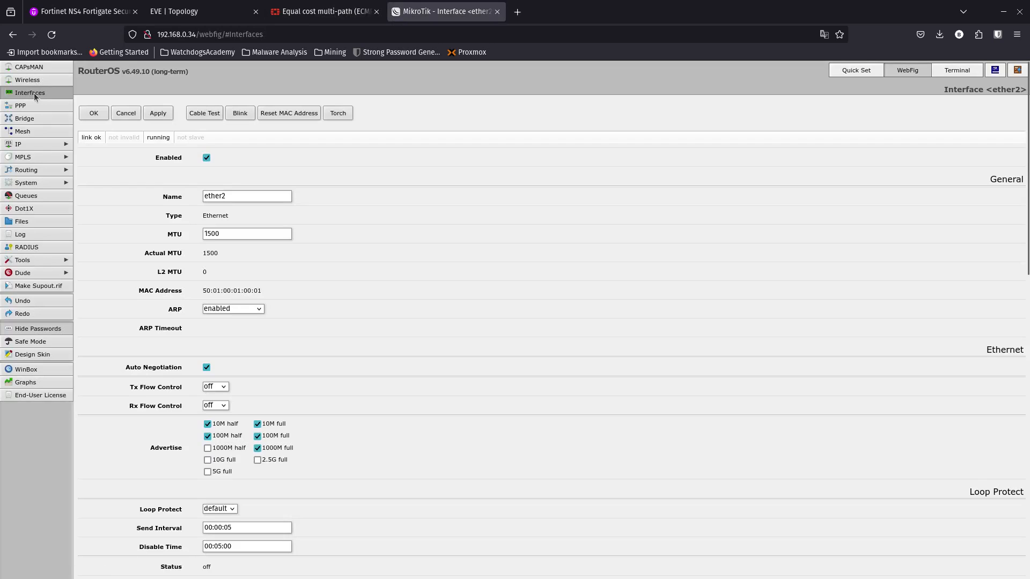
pyautogui.click(134, 113)
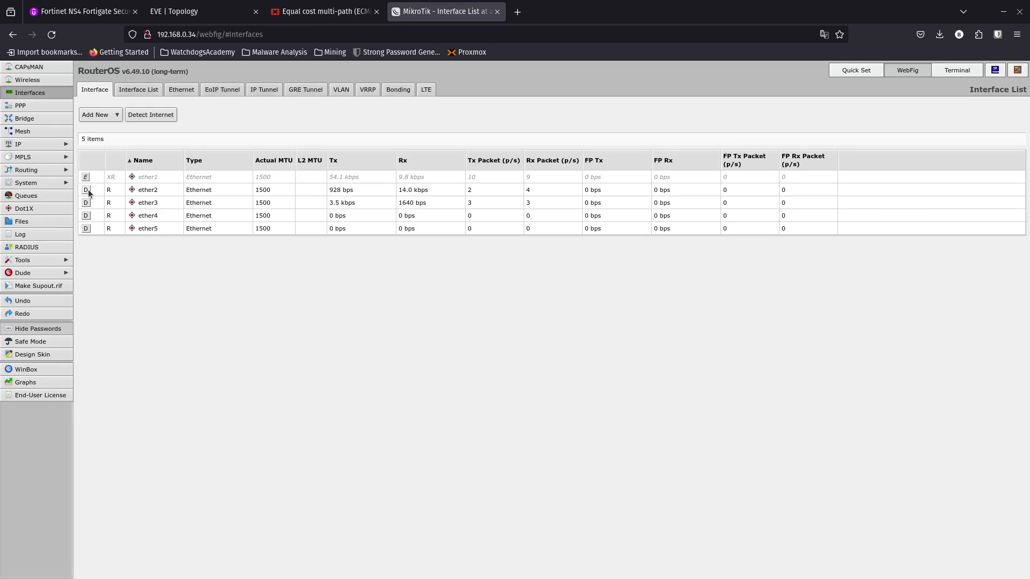
pyautogui.click(51, 34)
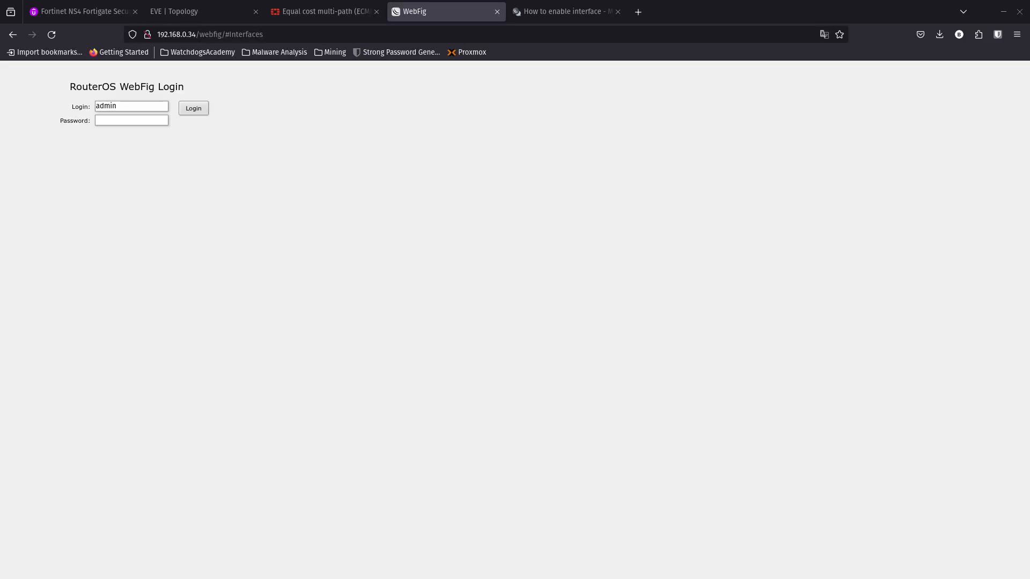
# - Bring up the WAN router's console and review the command interface ethernet enable ether1
pyautogui.moveTo(0, 165); pyautogui.dragTo(463, 90)
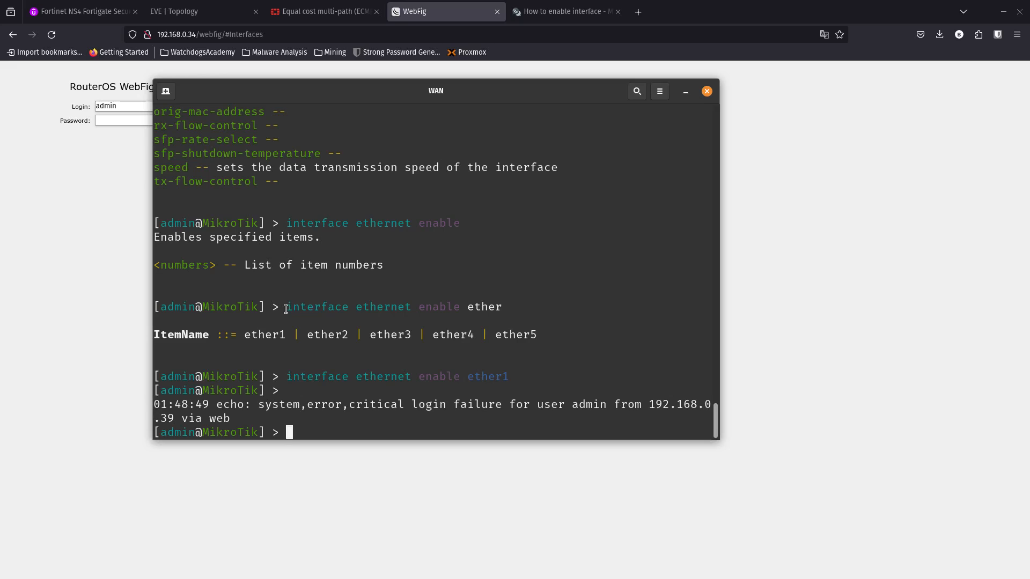
pyautogui.moveTo(285, 309); pyautogui.dragTo(494, 308)
pyautogui.moveTo(285, 376); pyautogui.dragTo(502, 376)
pyautogui.click(501, 376)
pyautogui.doubleClick(501, 377)
pyautogui.click(796, 278)
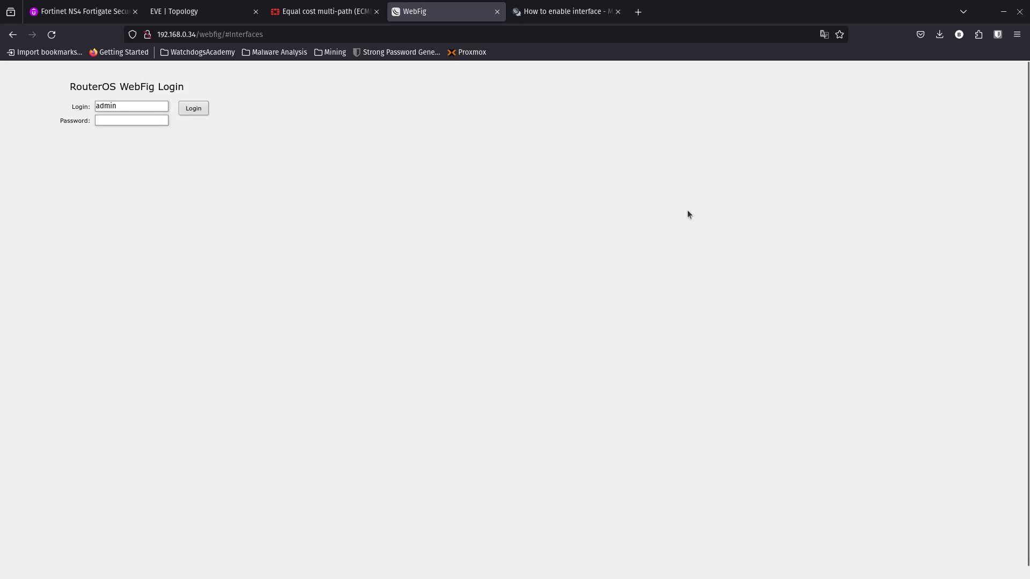
# - Log in to the router's WebFig page as admin with the account password
pyautogui.click(162, 125)
pyautogui.write('•••')
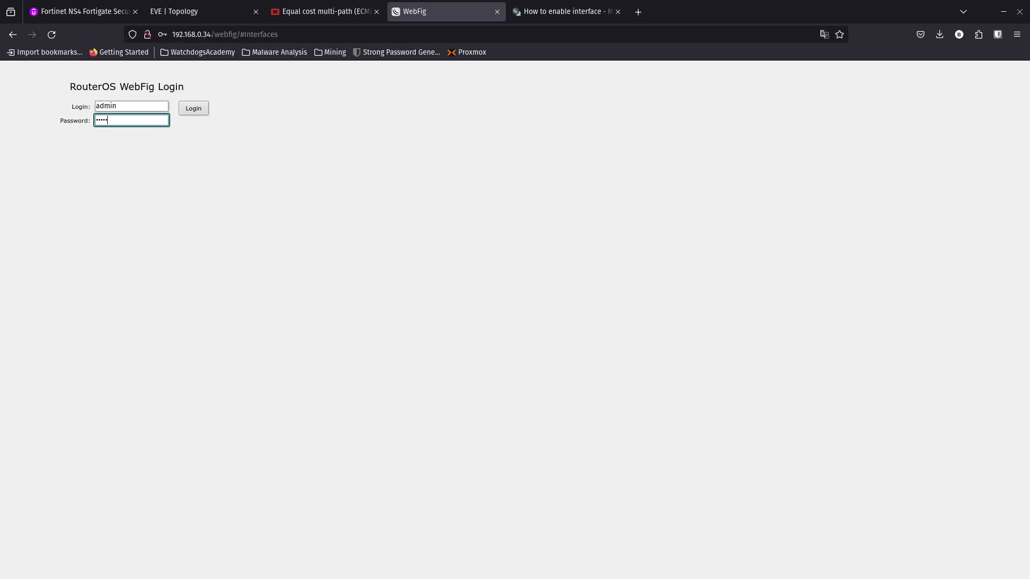
pyautogui.write('••')
pyautogui.press('Return')
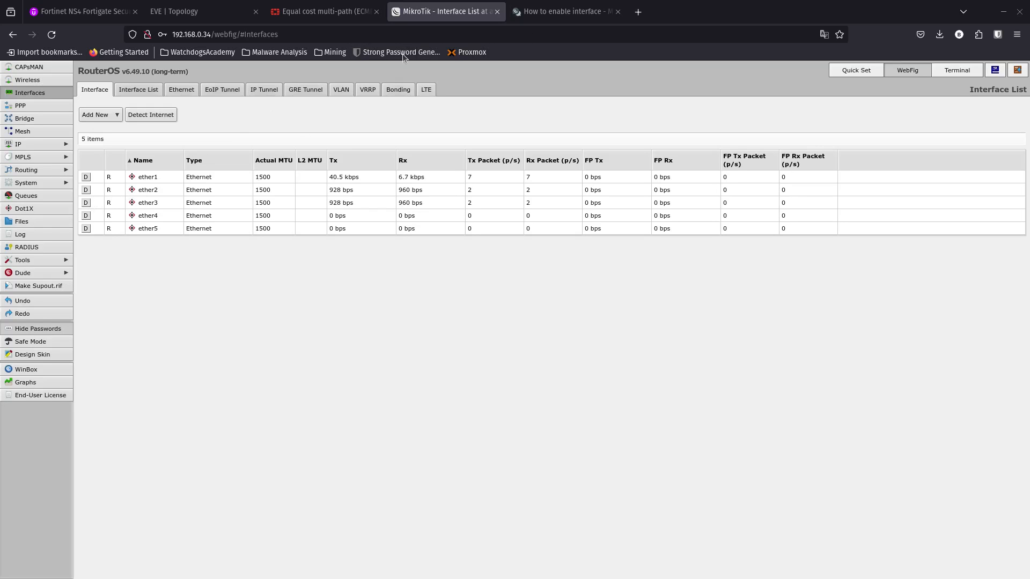
# - Switch to the 192.168.0.30:32902 remote desktop session and start a continuous ping with ping 8.8.8.8 -t in PowerShell
pyautogui.click(179, 13)
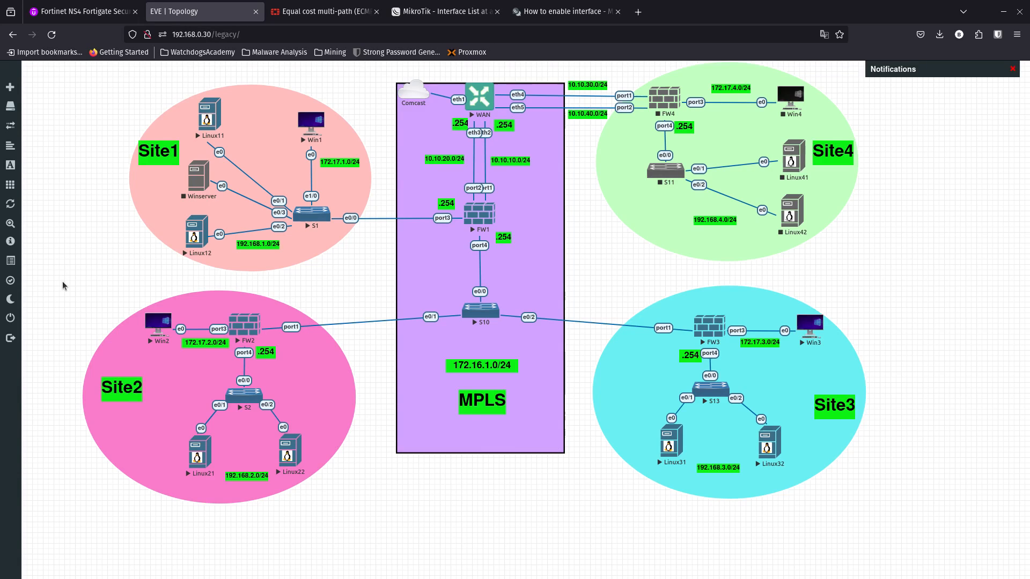
pyautogui.press('super')
pyautogui.moveTo(497, 295)
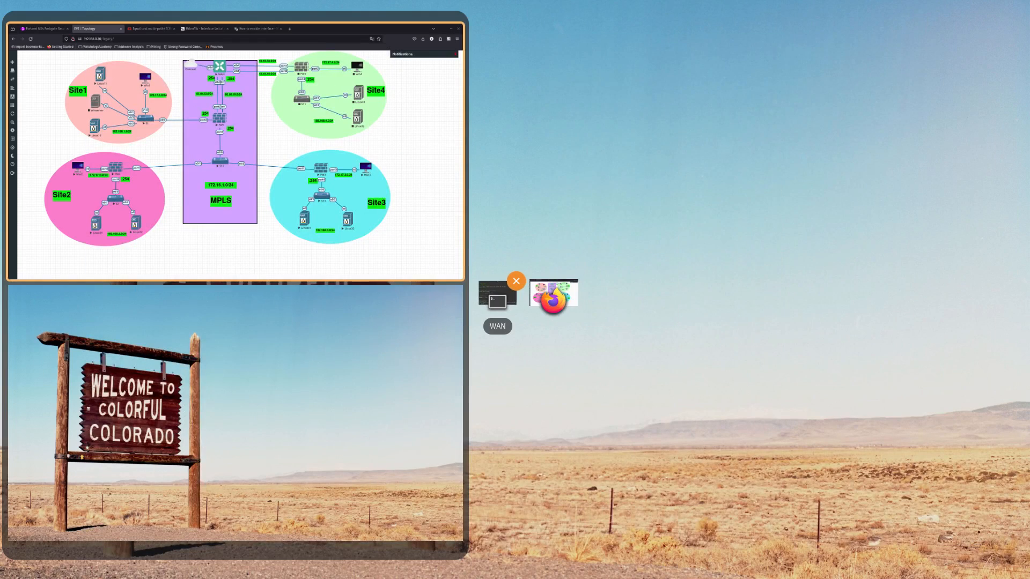
pyautogui.press('super')
pyautogui.moveTo(0, 140); pyautogui.dragTo(391, 70)
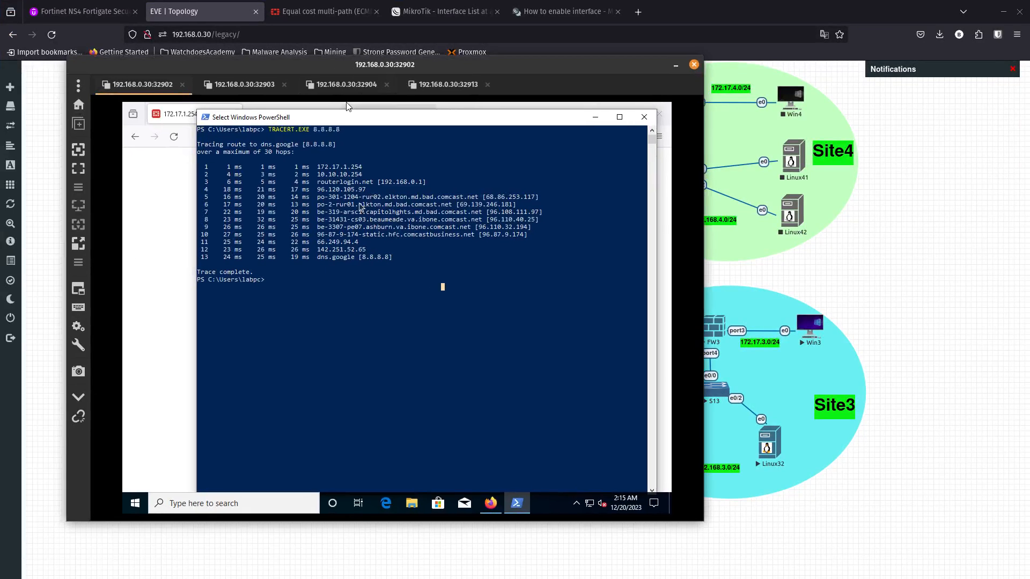
pyautogui.click(348, 278)
pyautogui.write('clear')
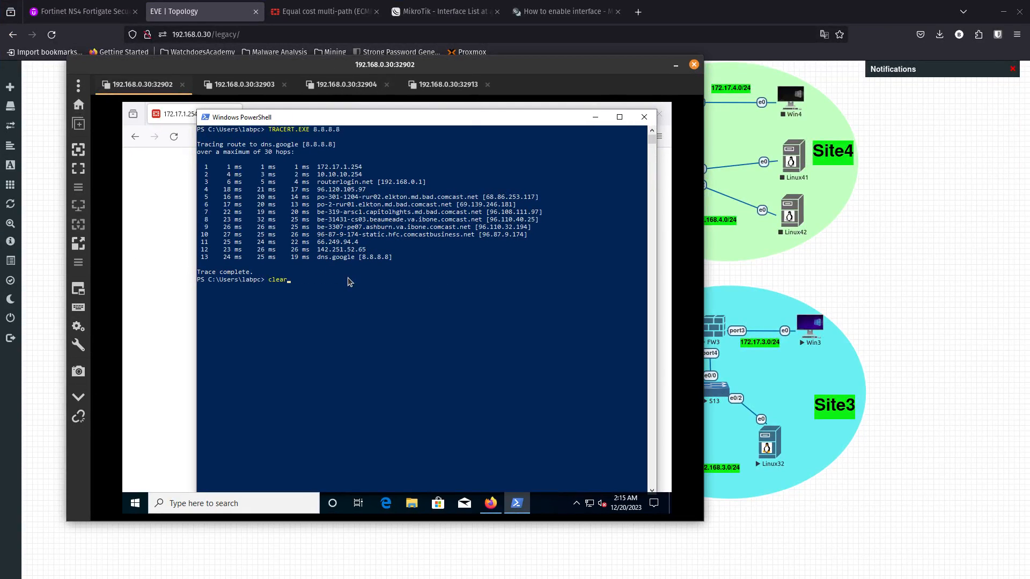
pyautogui.press('Up')
pyautogui.press('Up')
pyautogui.press('Up')
pyautogui.write('-t')
pyautogui.press('Return')
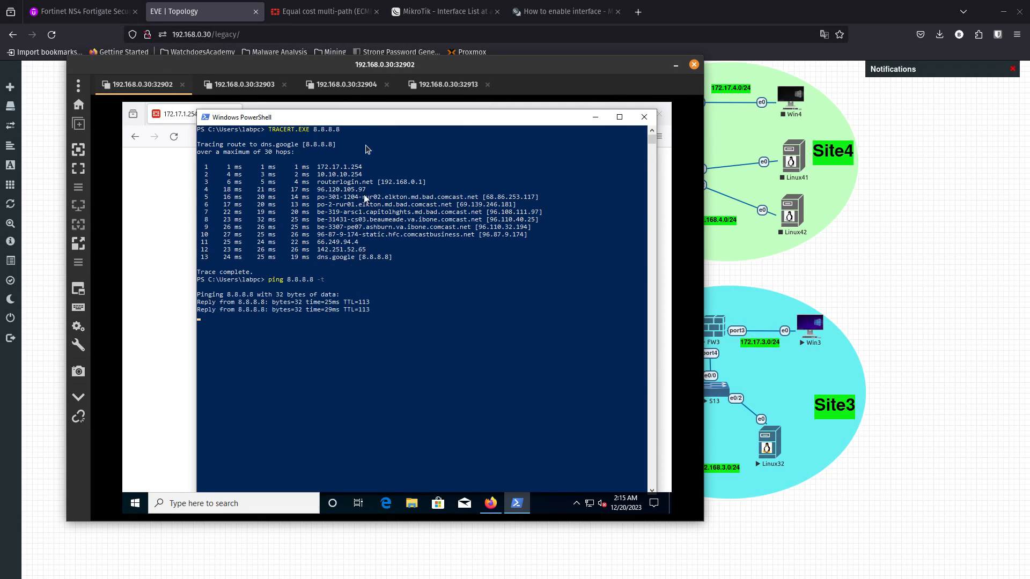
# - Move the remote desktop window aside and disable ether2 in the MikroTik router's interface list
pyautogui.moveTo(374, 68); pyautogui.dragTo(24, 85)
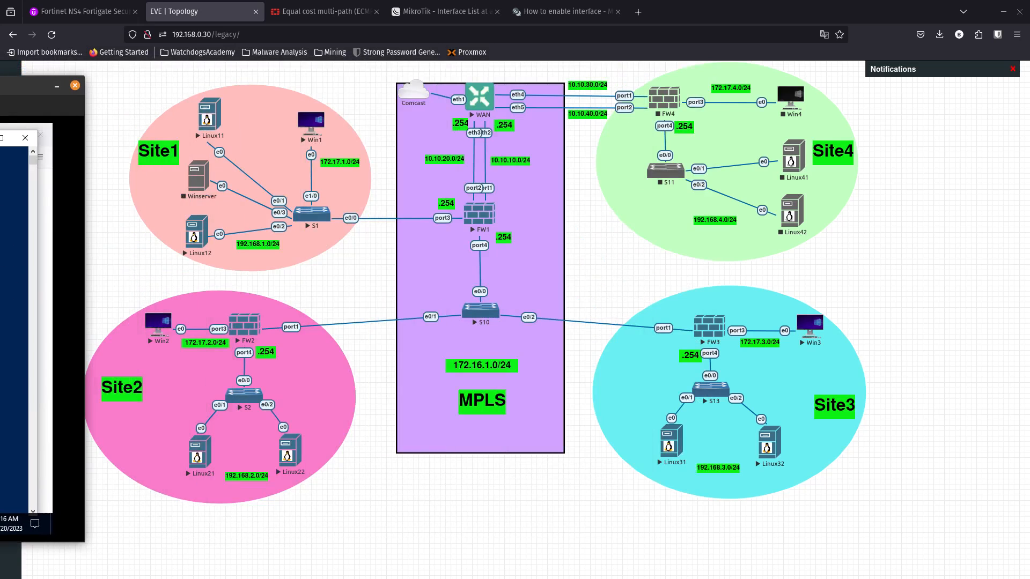
pyautogui.click(421, 17)
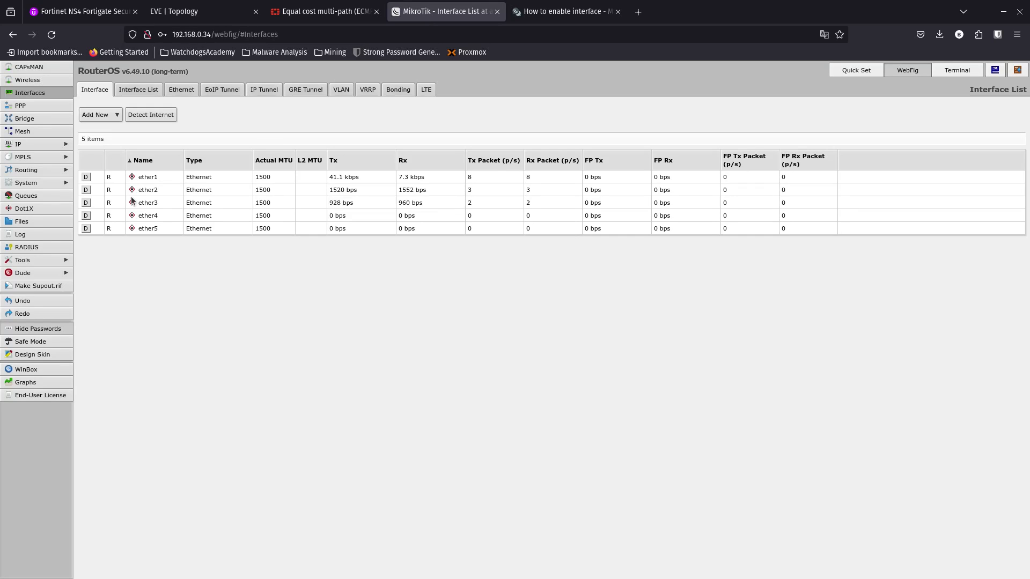
pyautogui.click(86, 190)
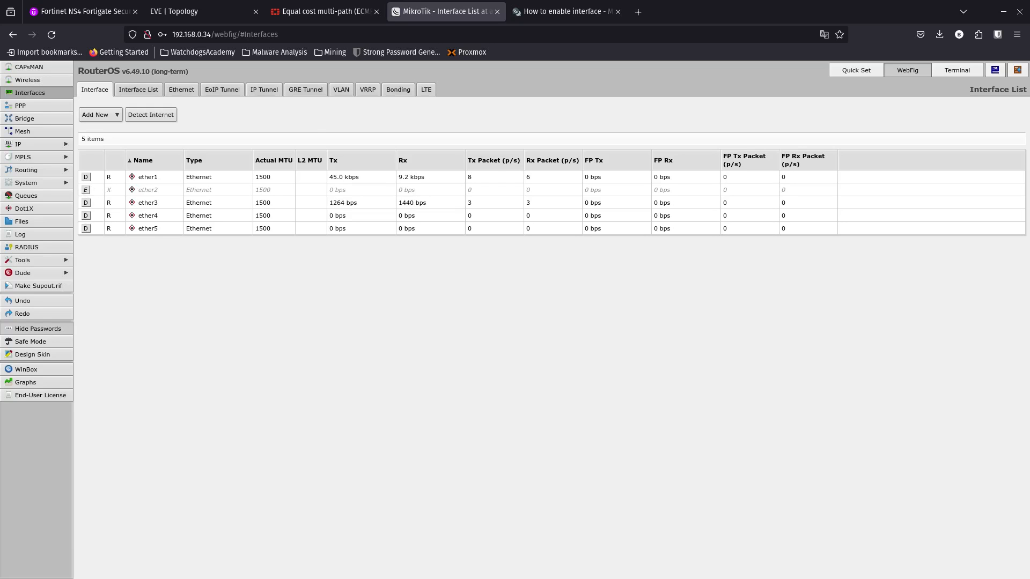
# - Bring back the remote desktop session and examine how the continuous ping to 8.8.8.8 reacts to the disabled link
pyautogui.moveTo(0, 88); pyautogui.dragTo(462, 43)
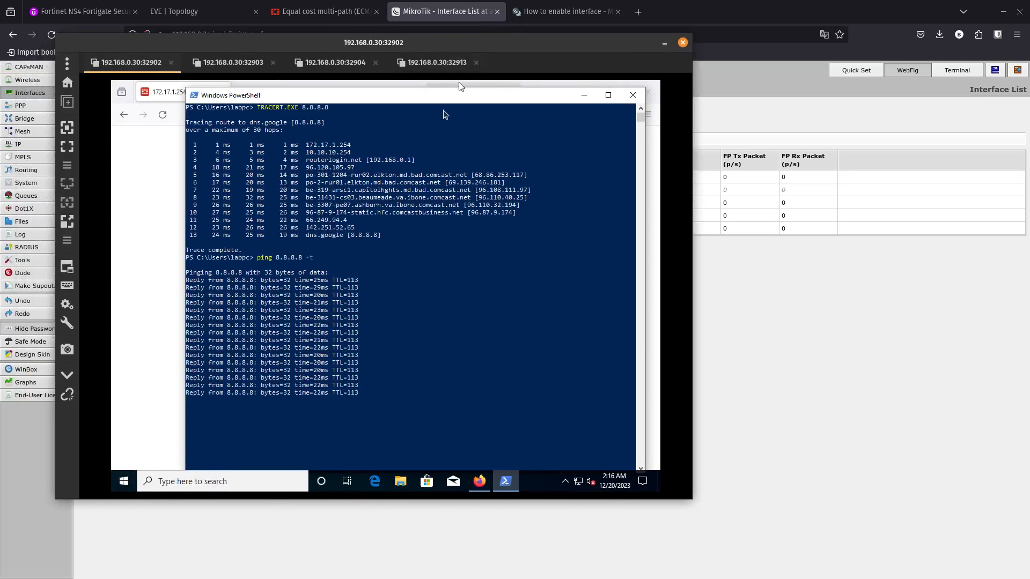
pyautogui.click(369, 251)
pyautogui.rightClick(368, 250)
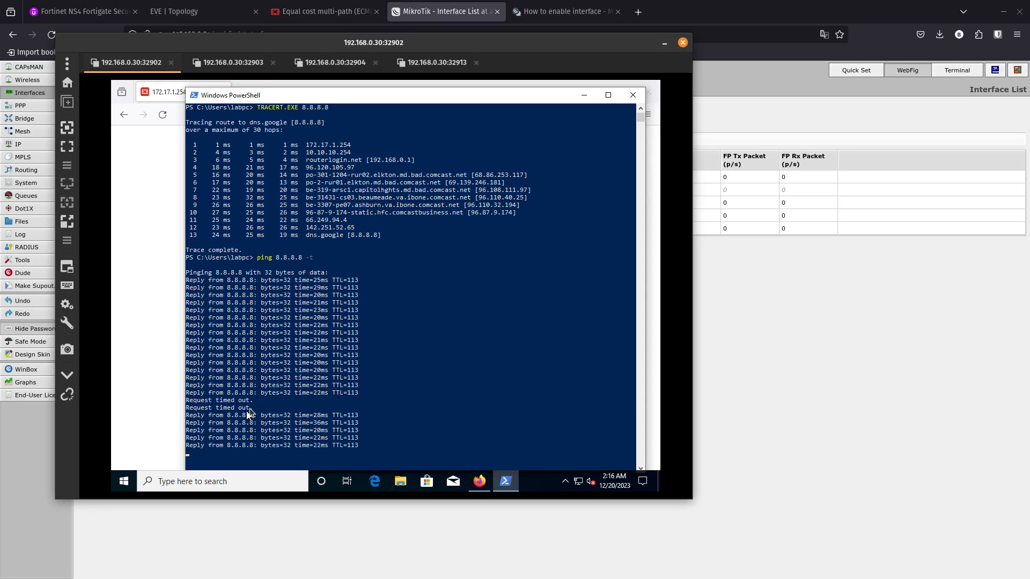
pyautogui.moveTo(253, 408)
pyautogui.moveTo(253, 407); pyautogui.dragTo(201, 393)
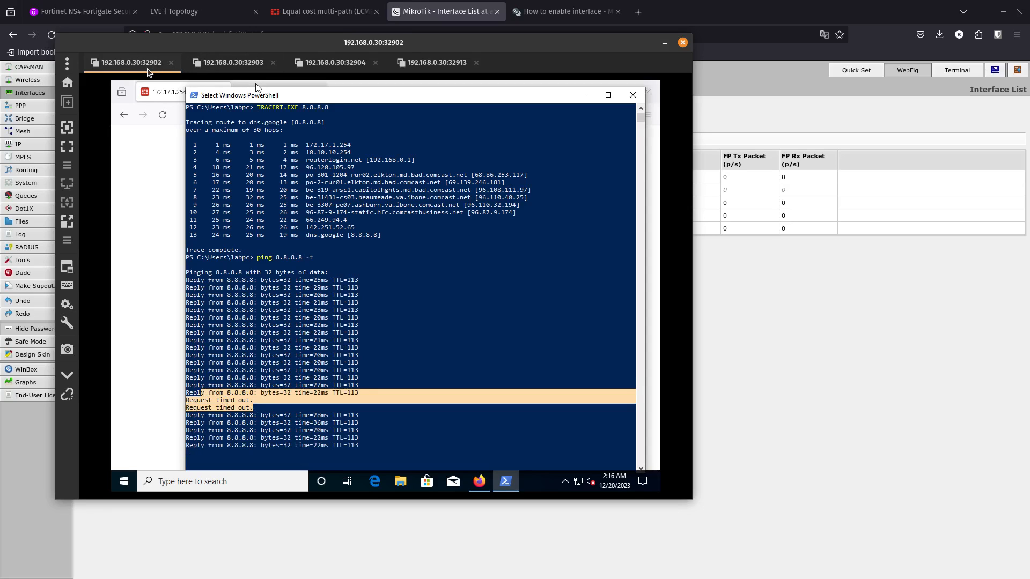
# - Log in to FW1's web interface as admin with the prefilled password and open its static routes
pyautogui.click(161, 199)
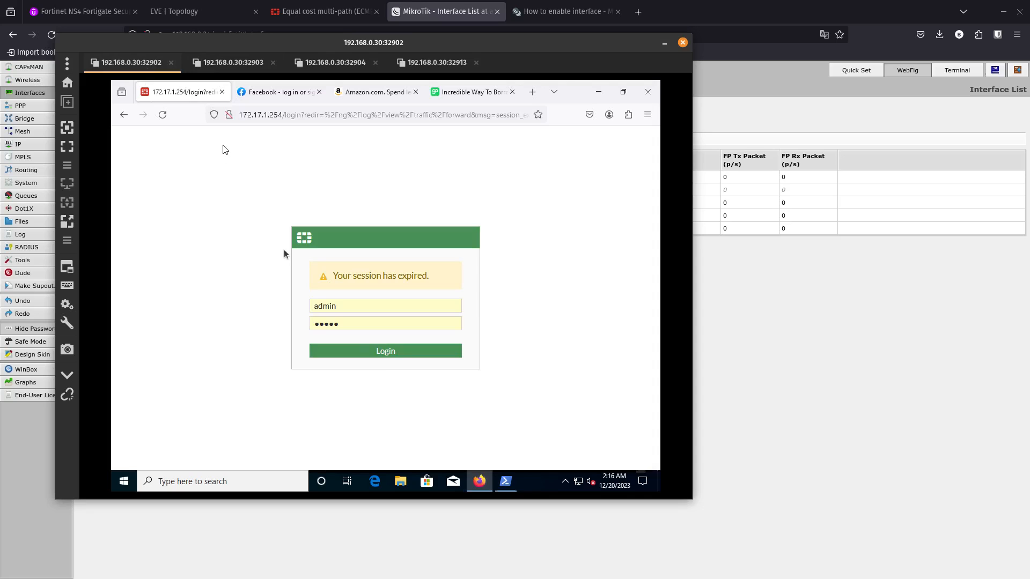
pyautogui.click(383, 352)
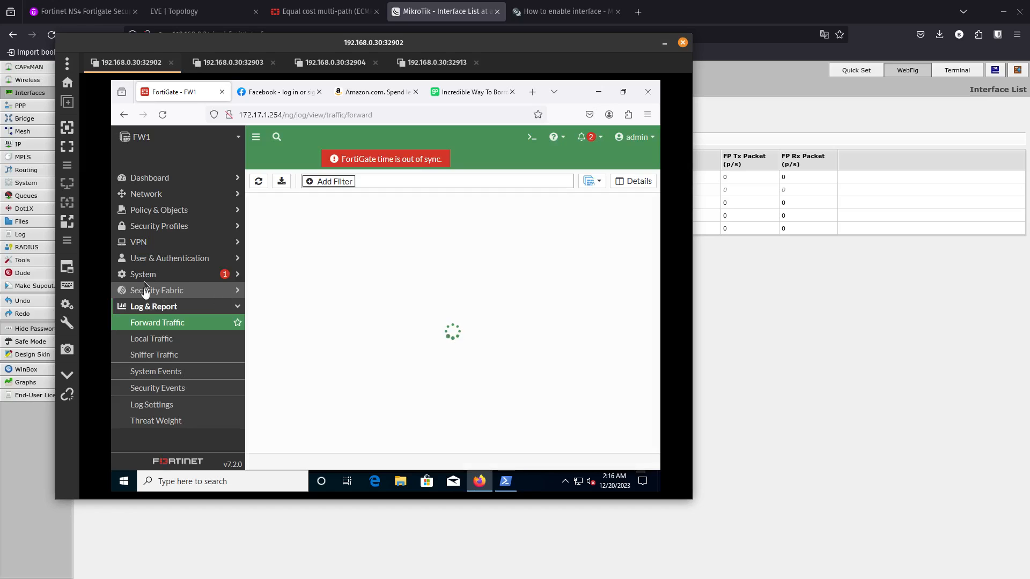
pyautogui.click(169, 205)
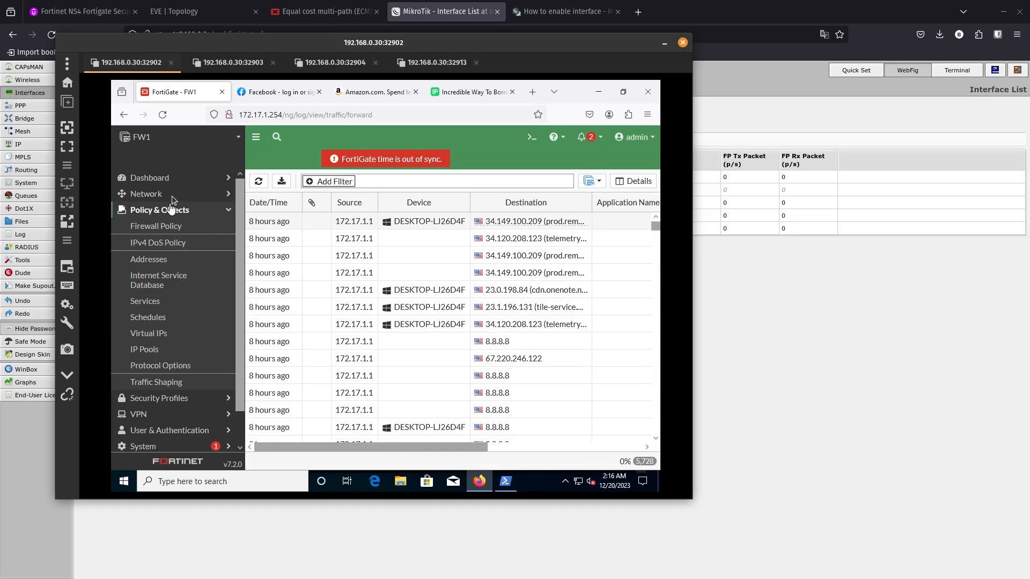
pyautogui.click(177, 190)
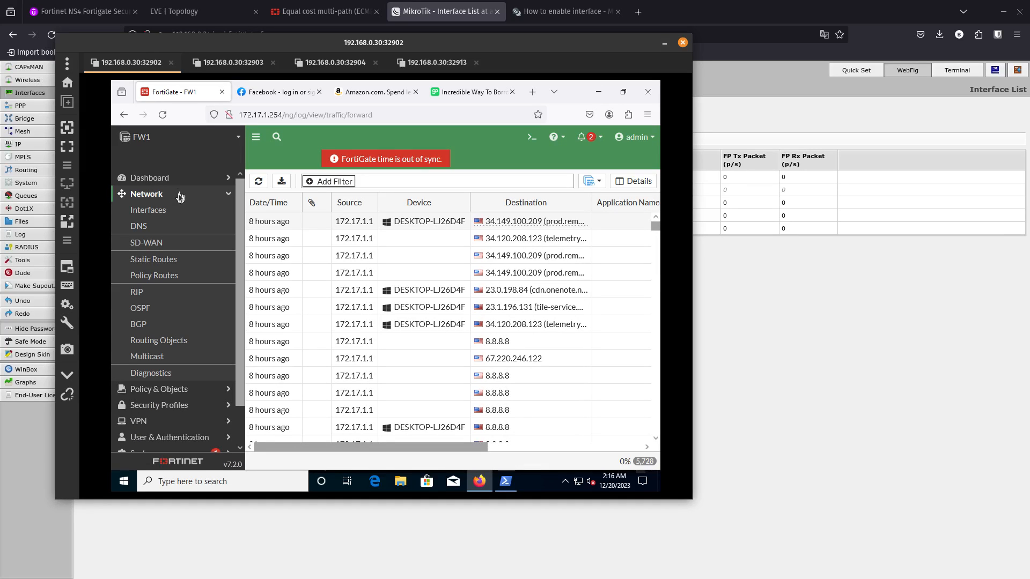
pyautogui.click(167, 256)
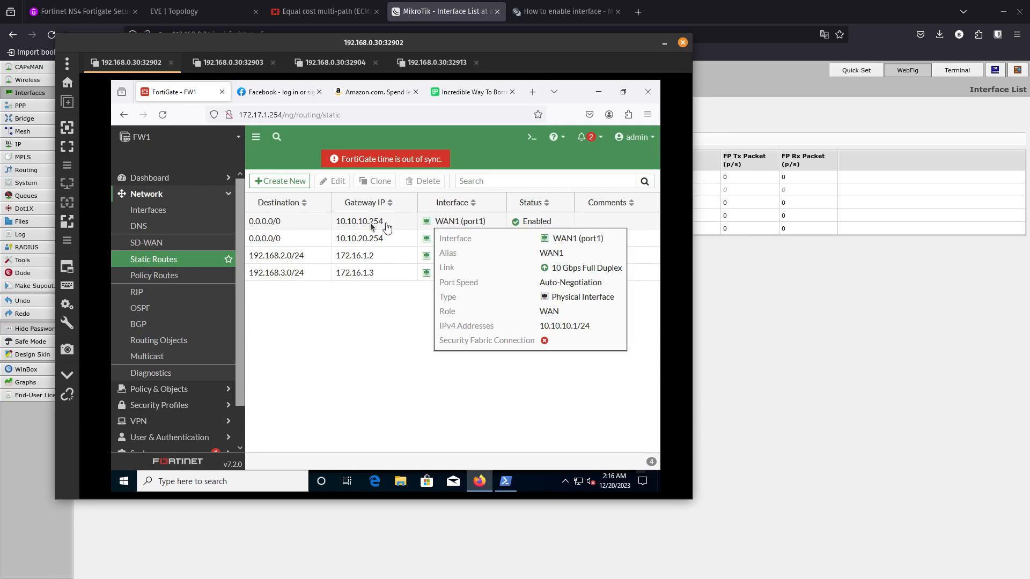
# - Open FW1's network dashboard, expand the Routing widget to full screen, and examine the default route's gateway and interface
pyautogui.click(166, 183)
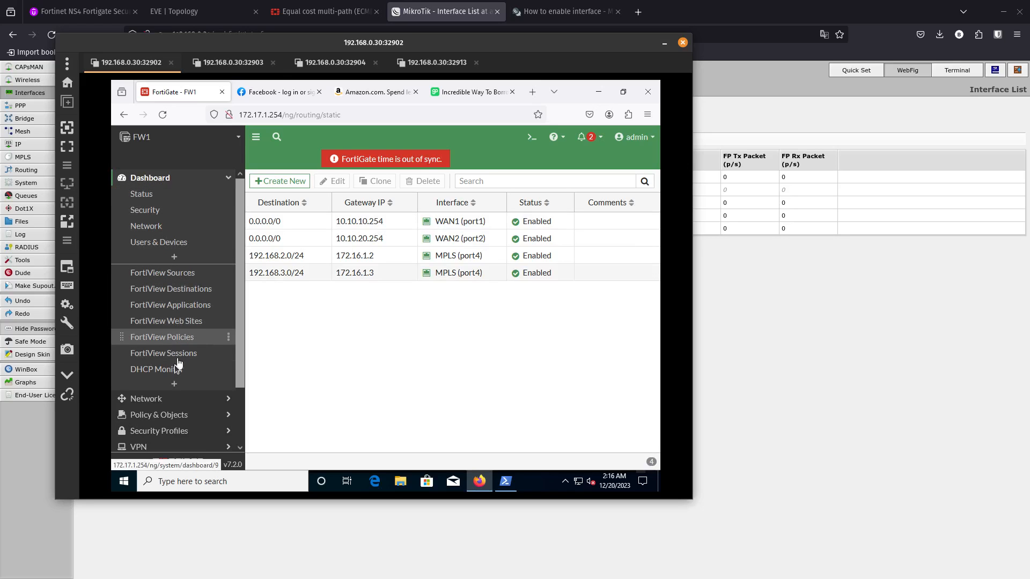
pyautogui.click(170, 226)
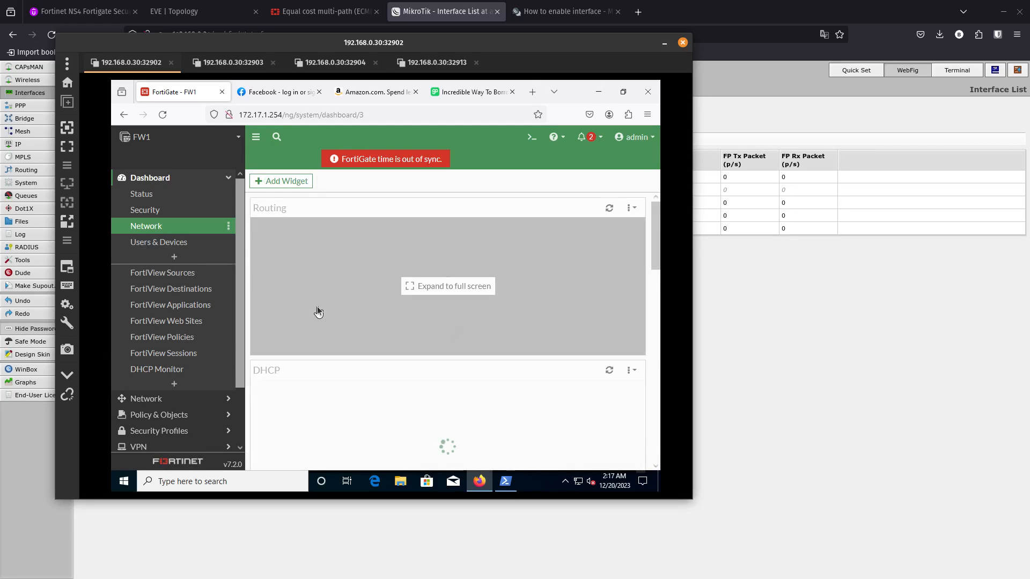
pyautogui.click(445, 286)
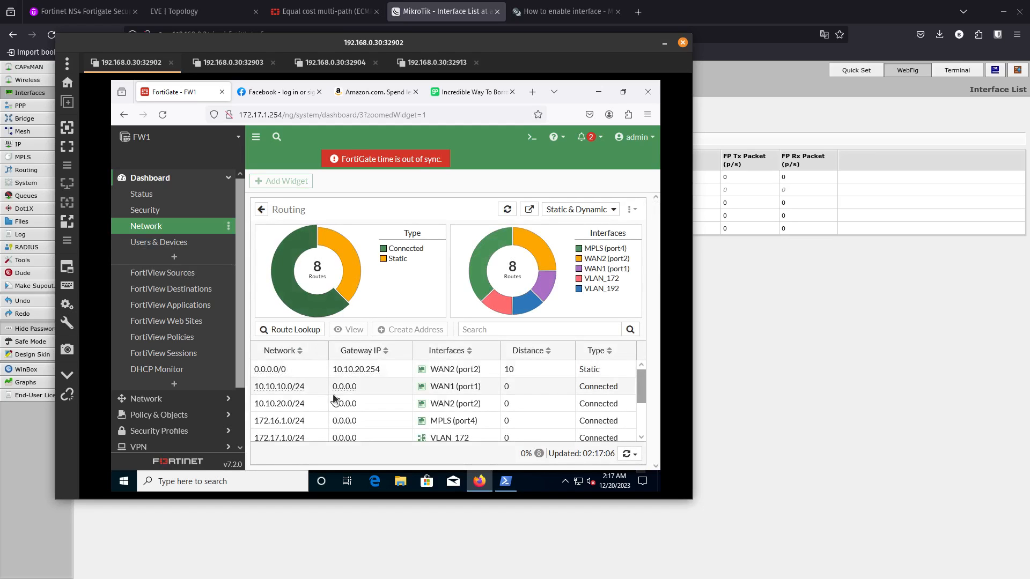
pyautogui.scroll(-2, 335, 398)
pyautogui.scroll(2, 335, 398)
pyautogui.scroll(-2, 333, 401)
pyautogui.scroll(2, 333, 402)
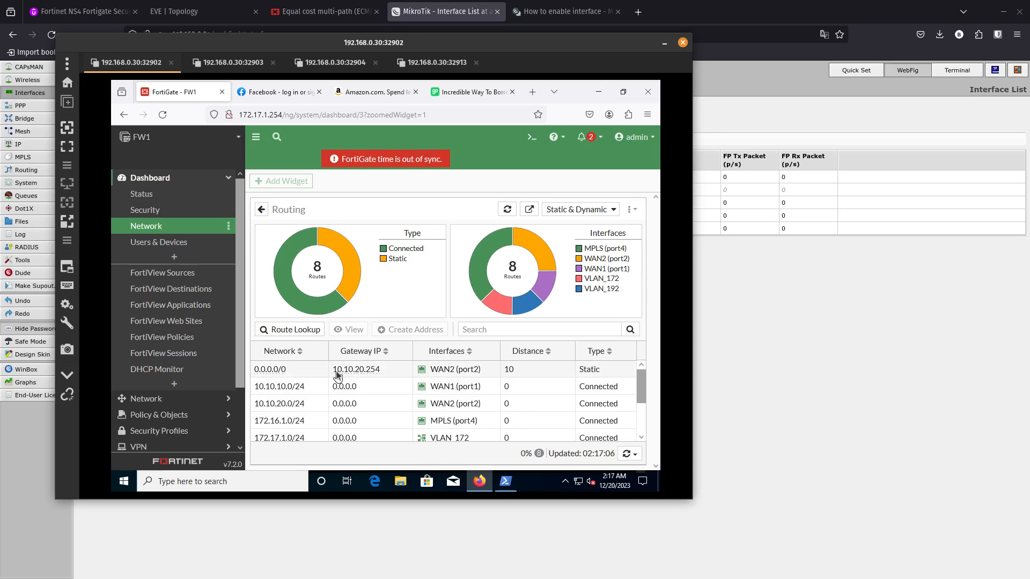
pyautogui.scroll(-2, 341, 402)
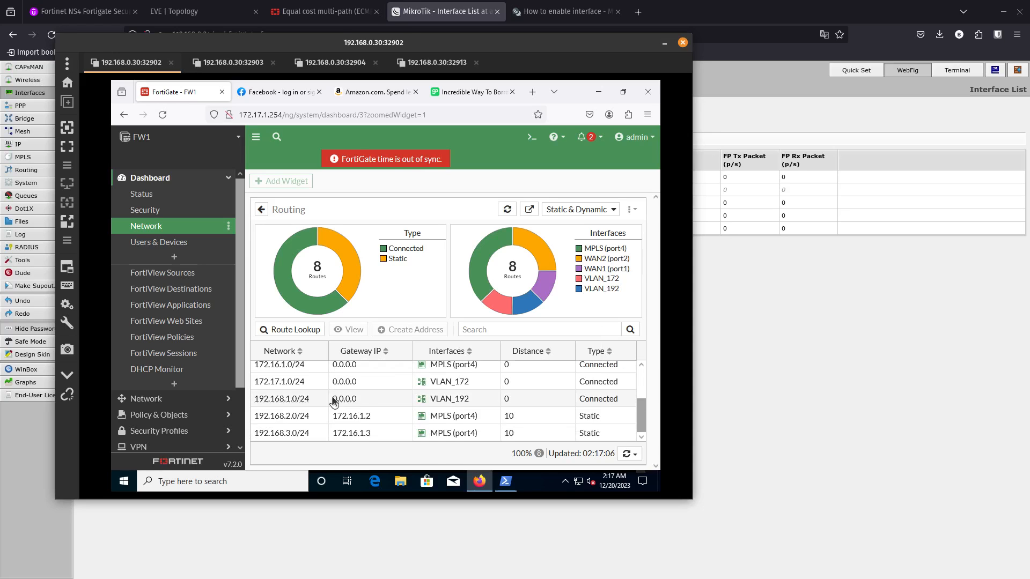
pyautogui.scroll(2, 335, 400)
# - Move the remote desktop window aside and re-enable ether2 in the MikroTik router's interface list
pyautogui.moveTo(348, 43); pyautogui.dragTo(0, 54)
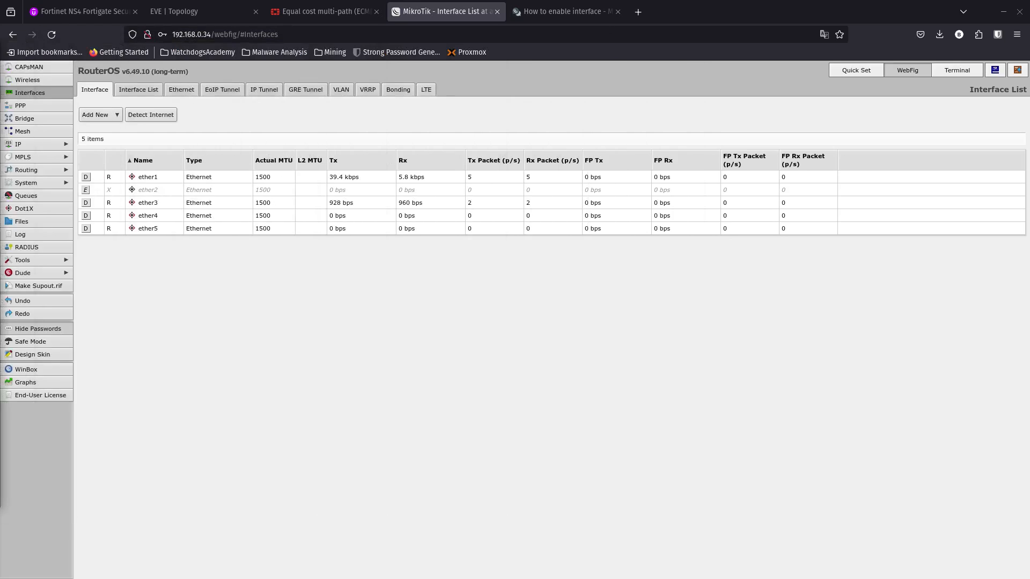
pyautogui.click(86, 190)
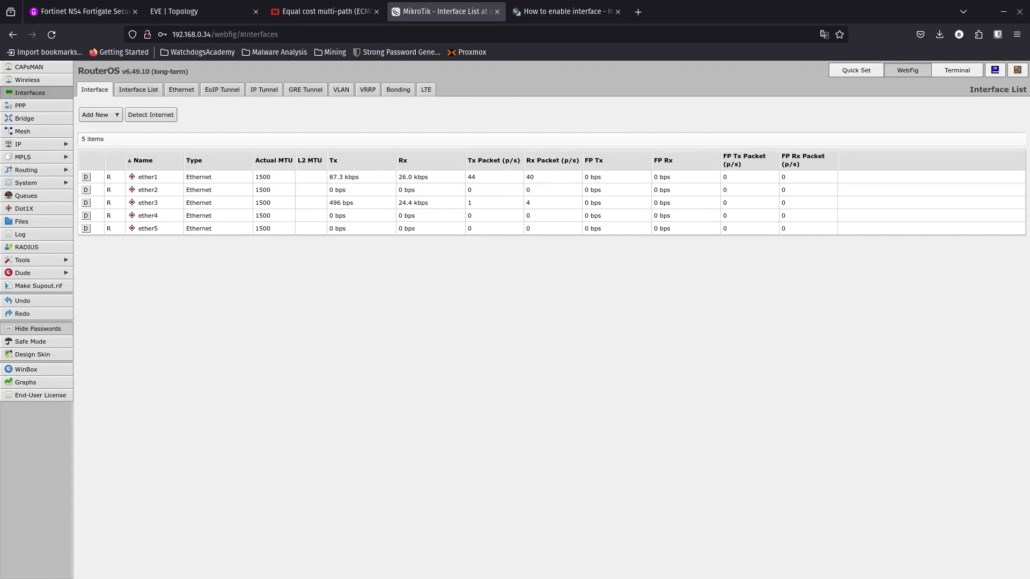
# - Return to PowerShell in the remote desktop session, resume the paused ping output, and examine the replies and timeouts
pyautogui.hotkey('alt', 'Tab')
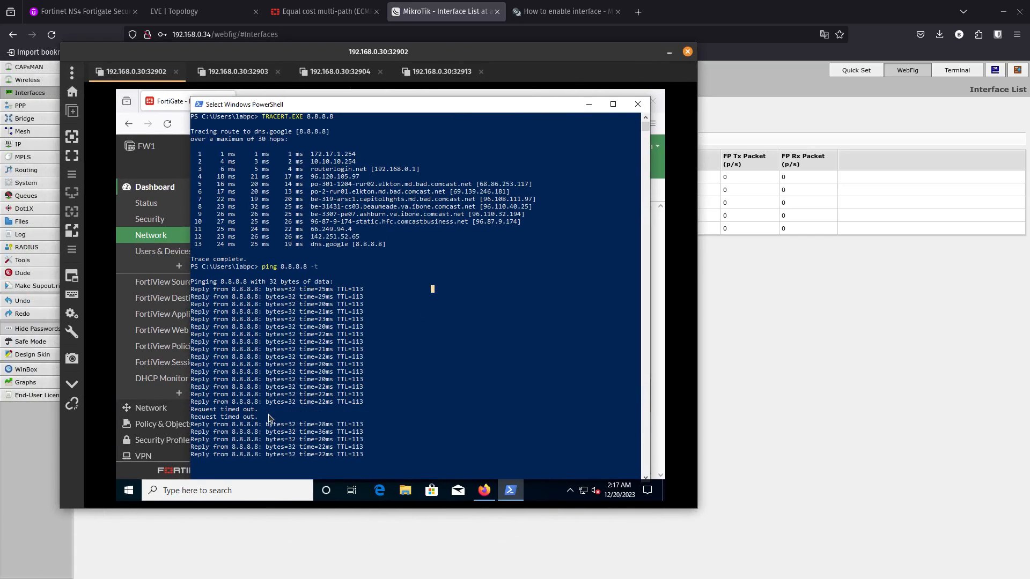
pyautogui.click(291, 394)
pyautogui.rightClick(291, 394)
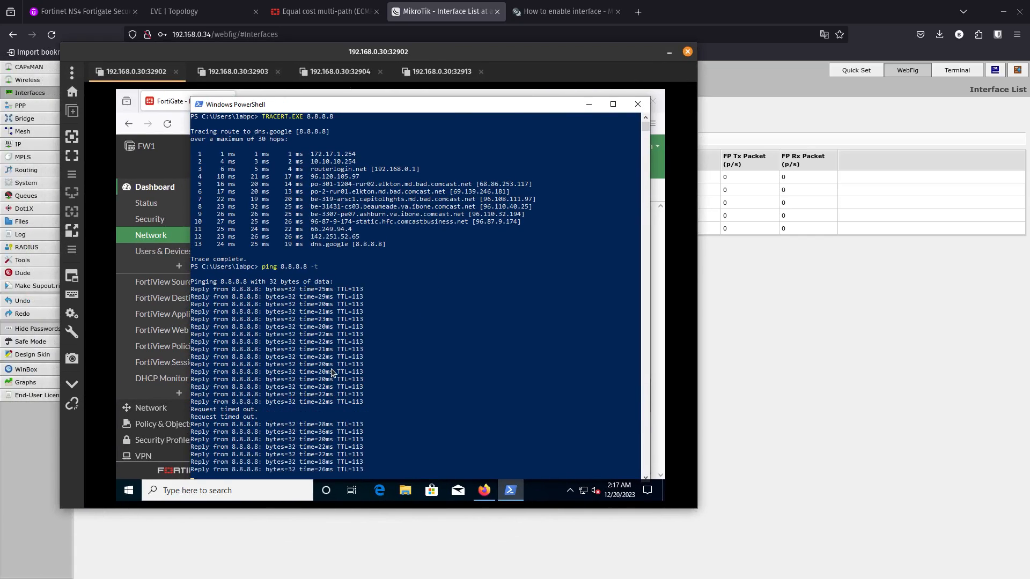
pyautogui.scroll(-4, 331, 371)
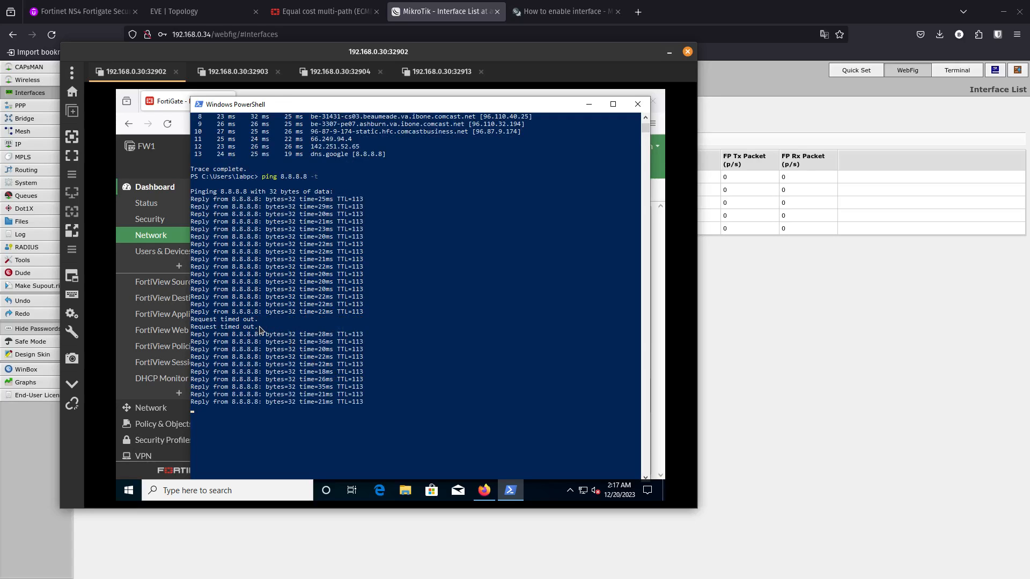
pyautogui.moveTo(260, 328); pyautogui.dragTo(204, 322)
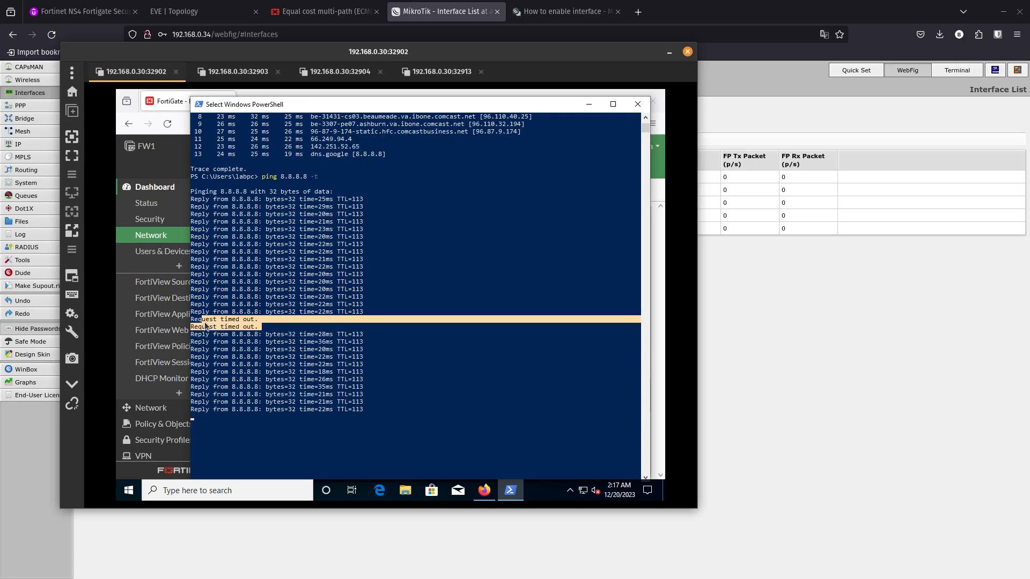
pyautogui.click(347, 421)
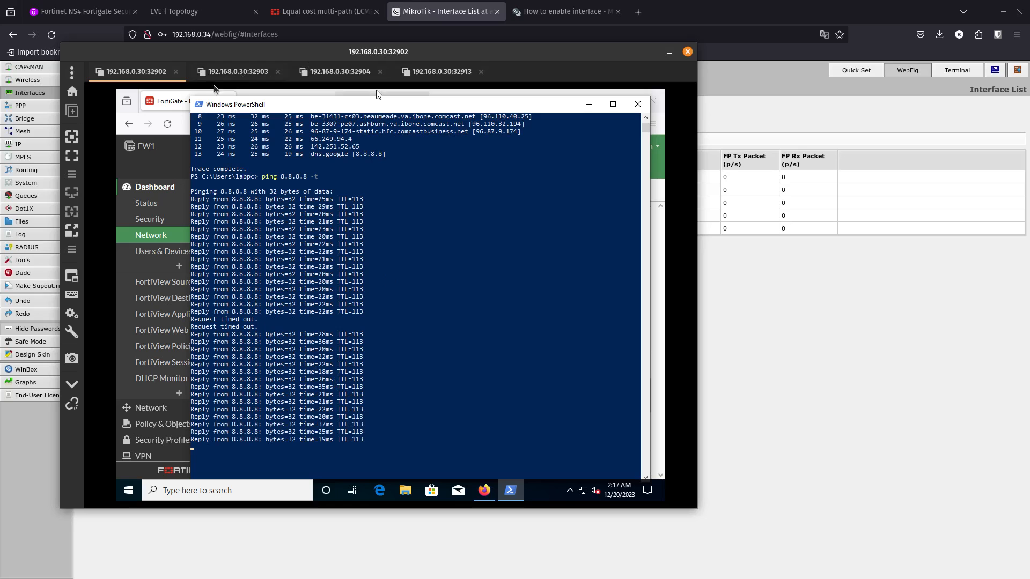
# - Bring FW1's network dashboard forward, refresh the Routing widget, and examine the default routes' gateways and interfaces
pyautogui.click(175, 168)
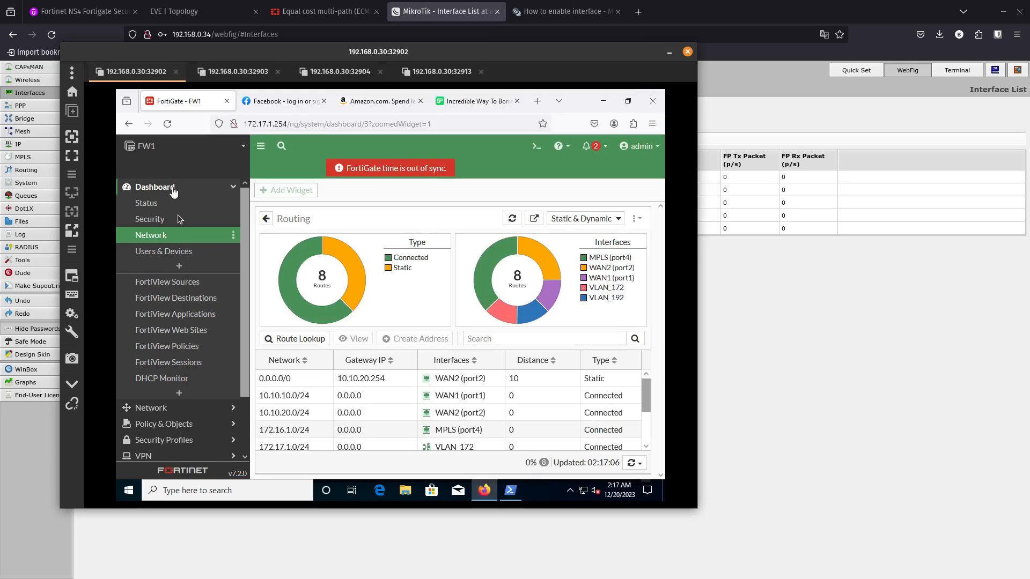
pyautogui.click(513, 219)
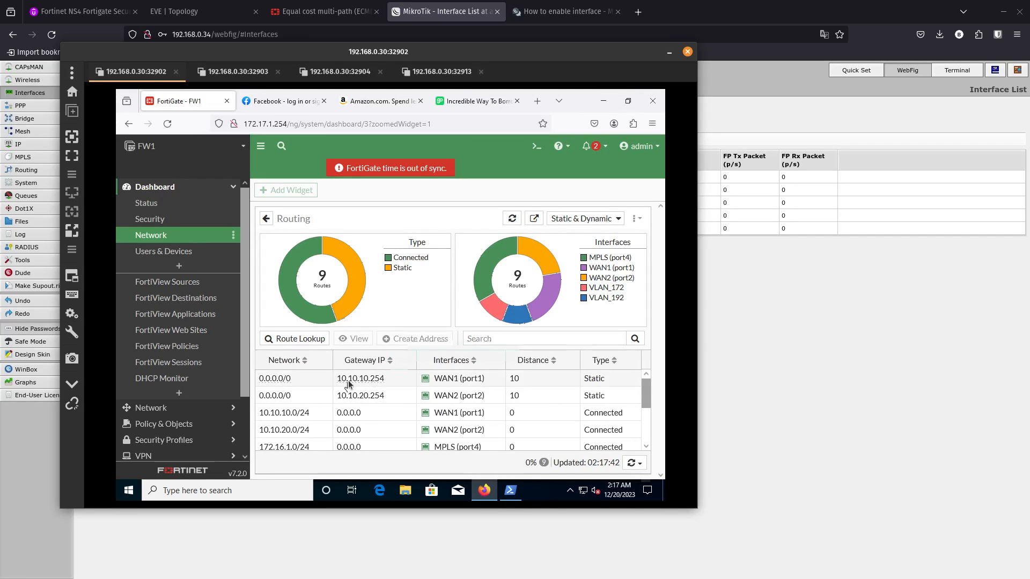
pyautogui.moveTo(363, 385)
# - Move the remote desktop window aside, check FW1's WAN links in the EVE topology, and disable ether3 in the MikroTik interface list
pyautogui.moveTo(448, 53); pyautogui.dragTo(0, 85)
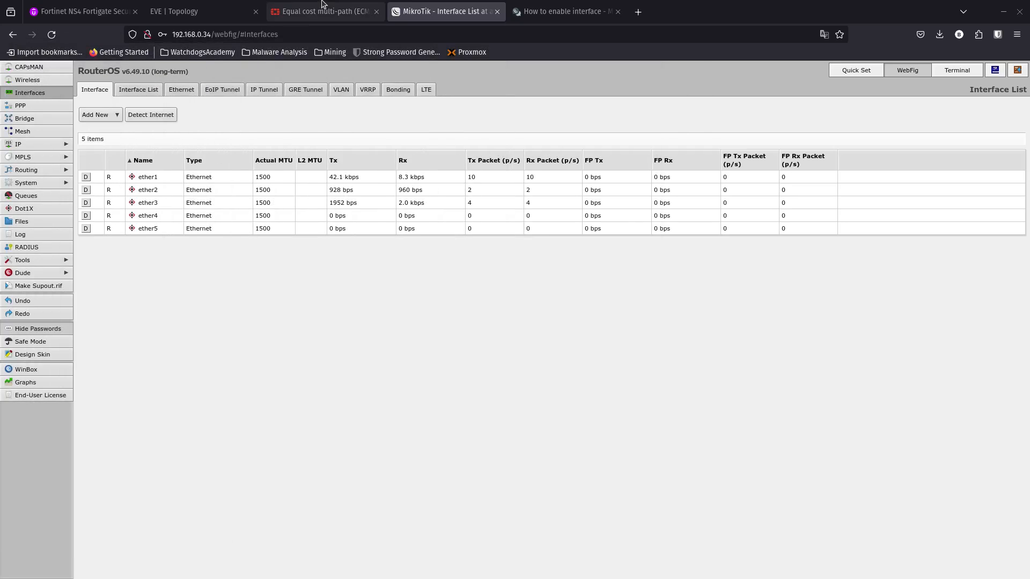
pyautogui.click(197, 11)
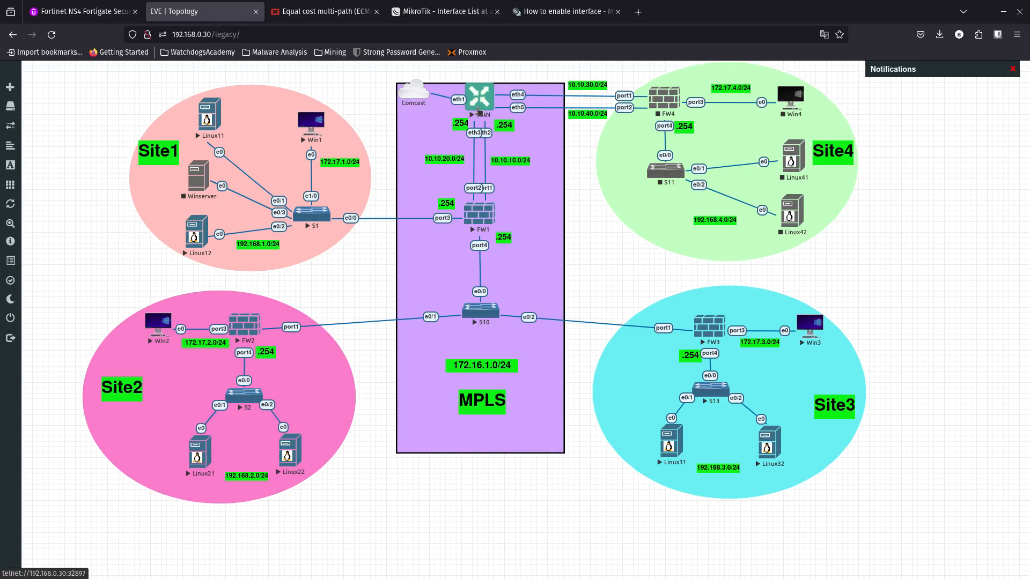
pyautogui.click(423, 14)
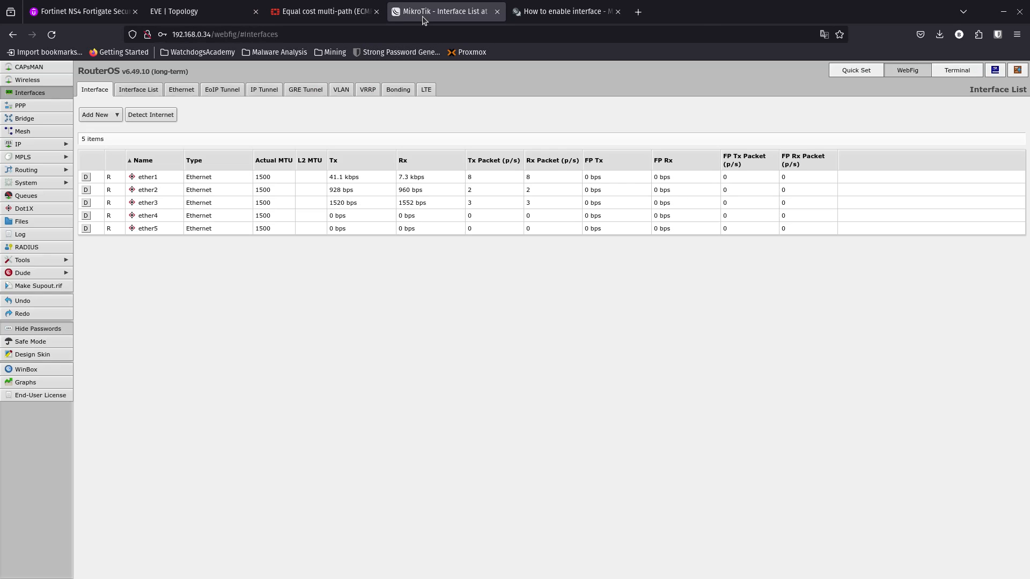
pyautogui.click(82, 202)
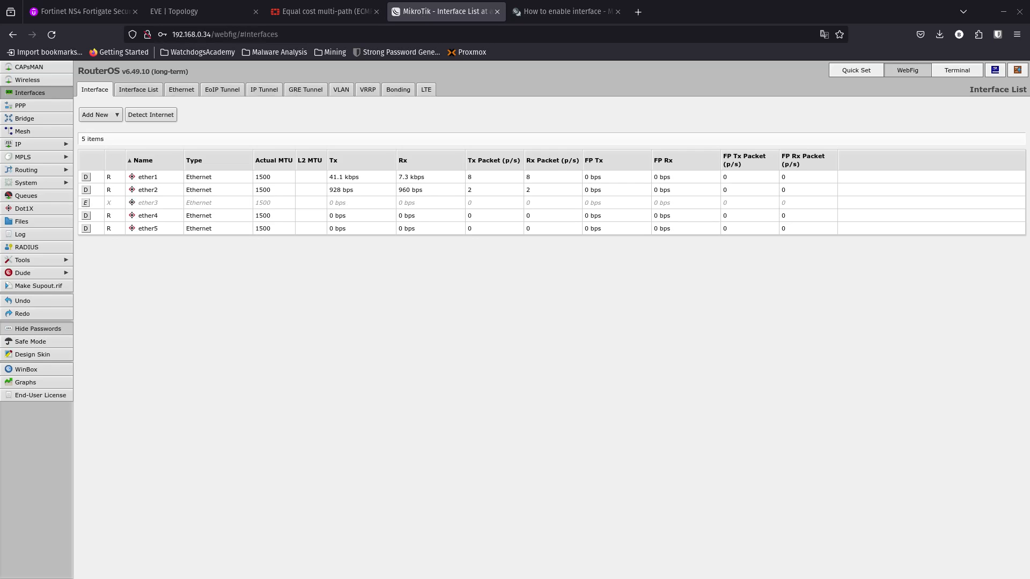
# - Return to PowerShell in the remote desktop session, resume the paused ping output, and examine the newest replies and timeouts
pyautogui.hotkey('alt', 'Tab')
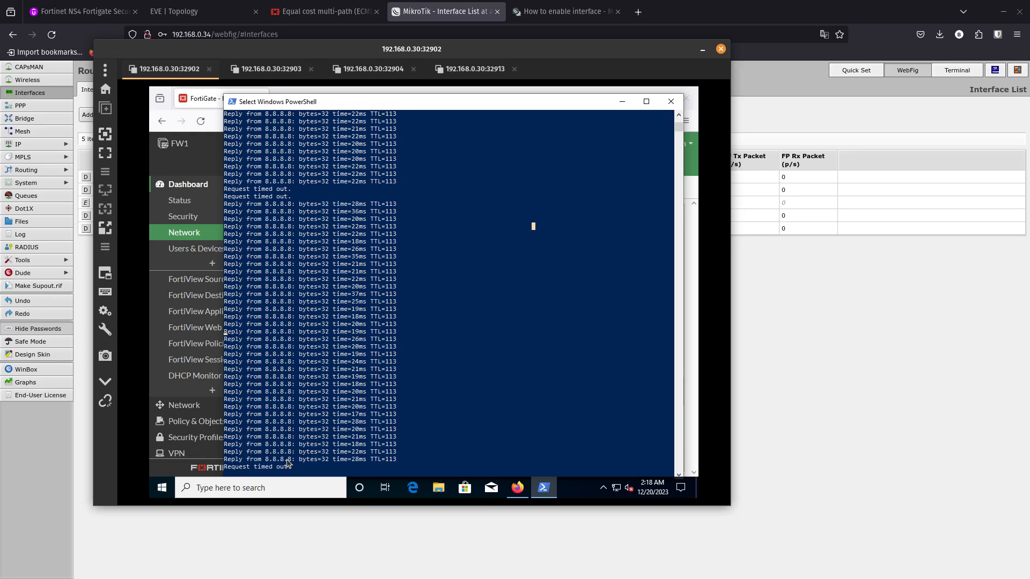
pyautogui.scroll(-3, 286, 463)
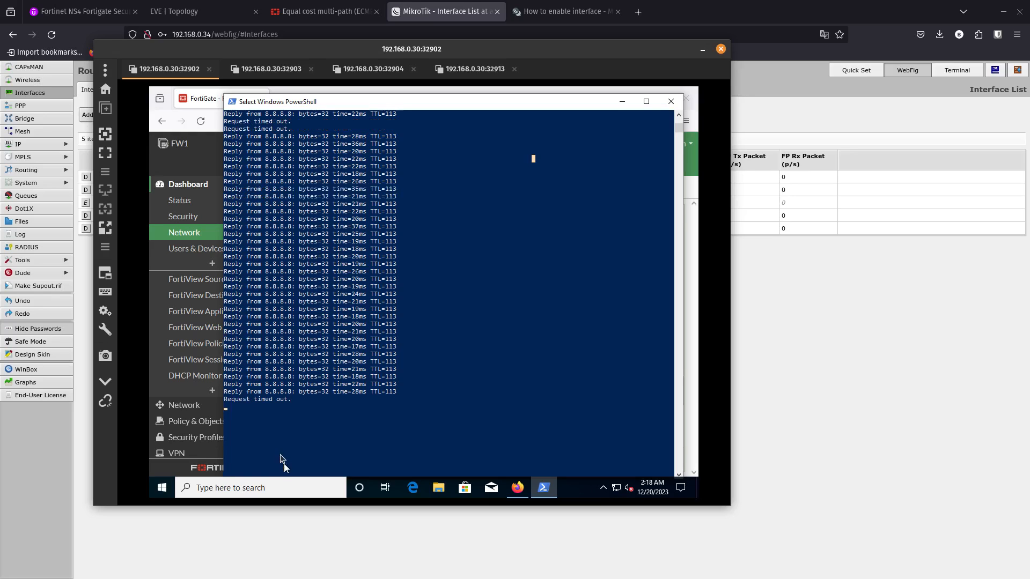
pyautogui.press('Escape')
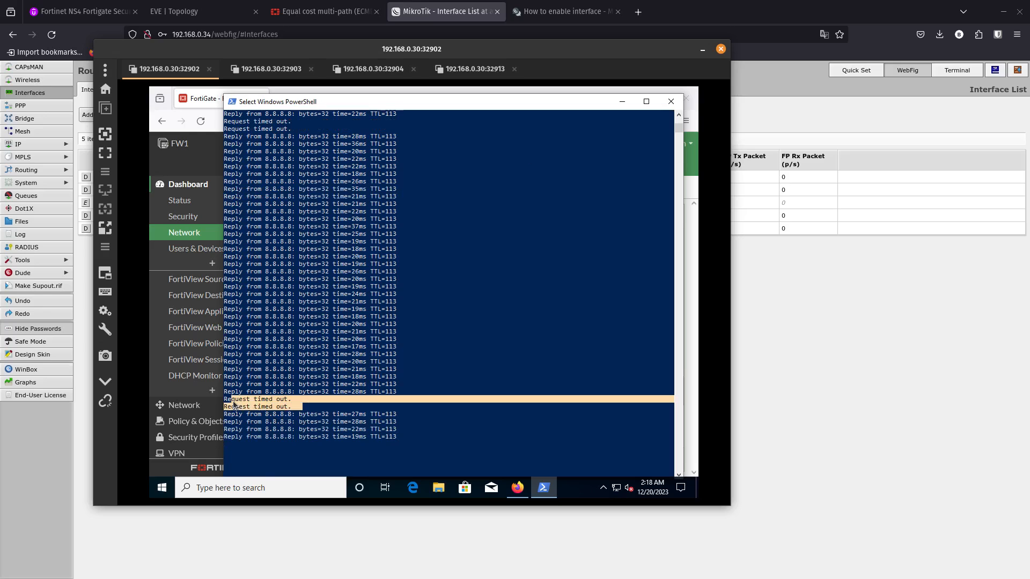
pyautogui.click(271, 317)
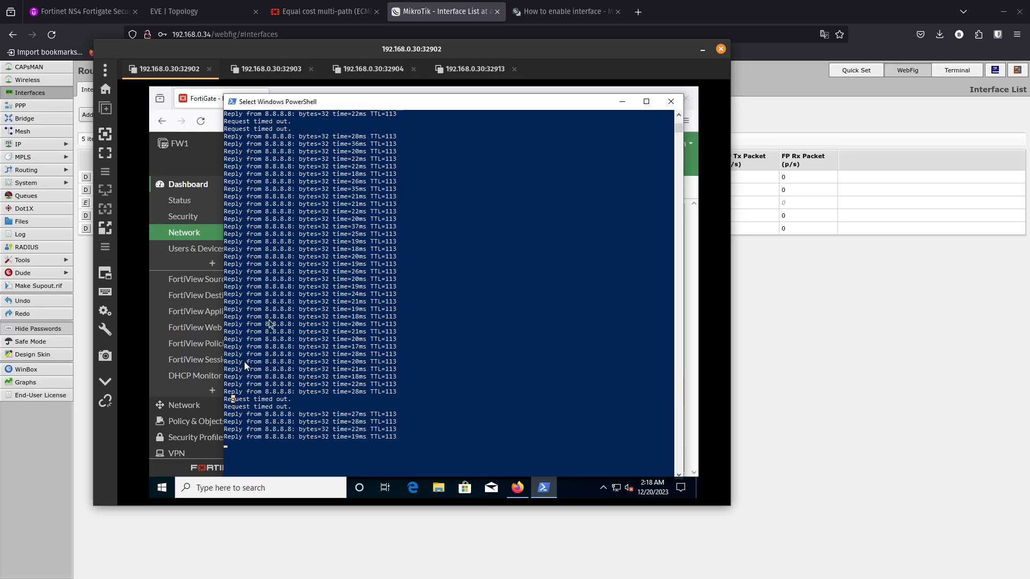
# - Minimize PowerShell, refresh FW1's Routing widget, and check which WAN interface carries the default route
pyautogui.click(622, 102)
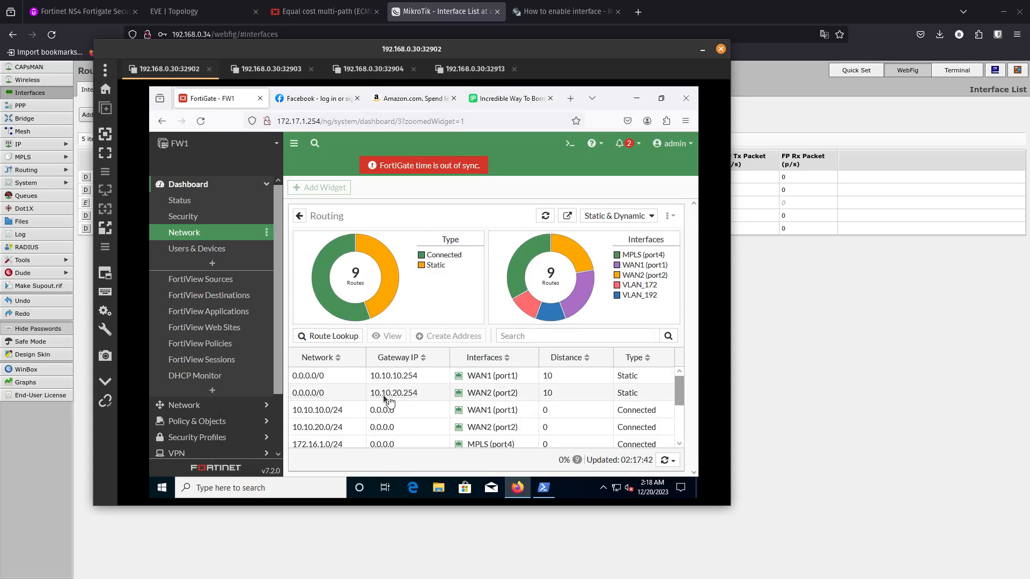
pyautogui.moveTo(380, 396)
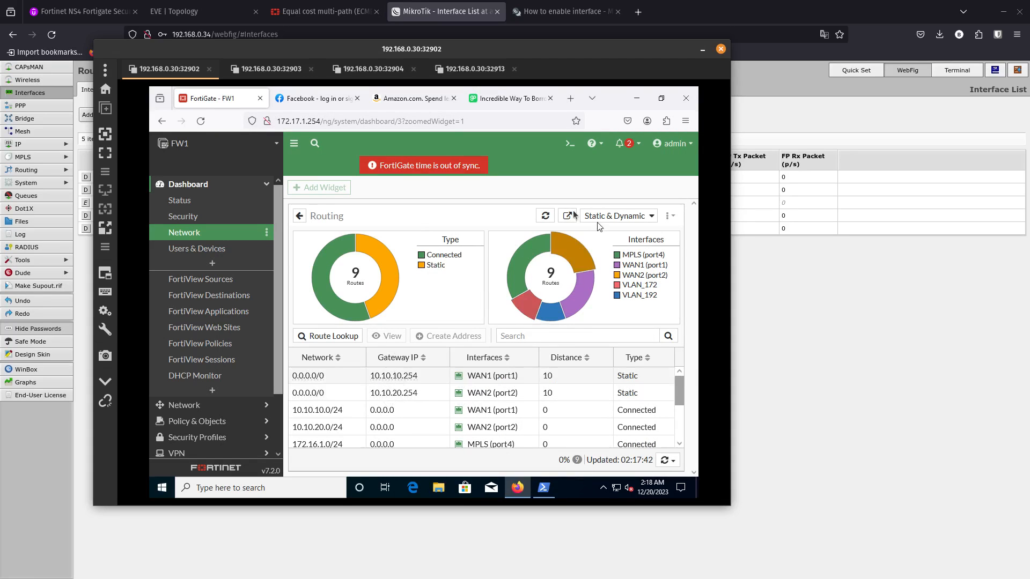
pyautogui.click(544, 216)
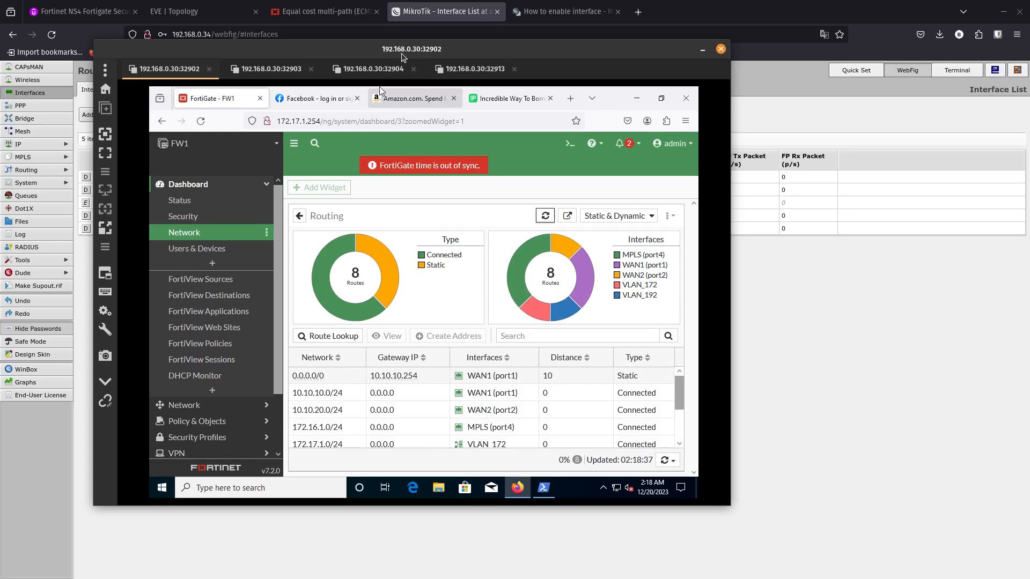
# - Move the remote desktop window out of the way and re-enable ether3 in the MikroTik router's interface list
pyautogui.moveTo(399, 51); pyautogui.dragTo(0, 129)
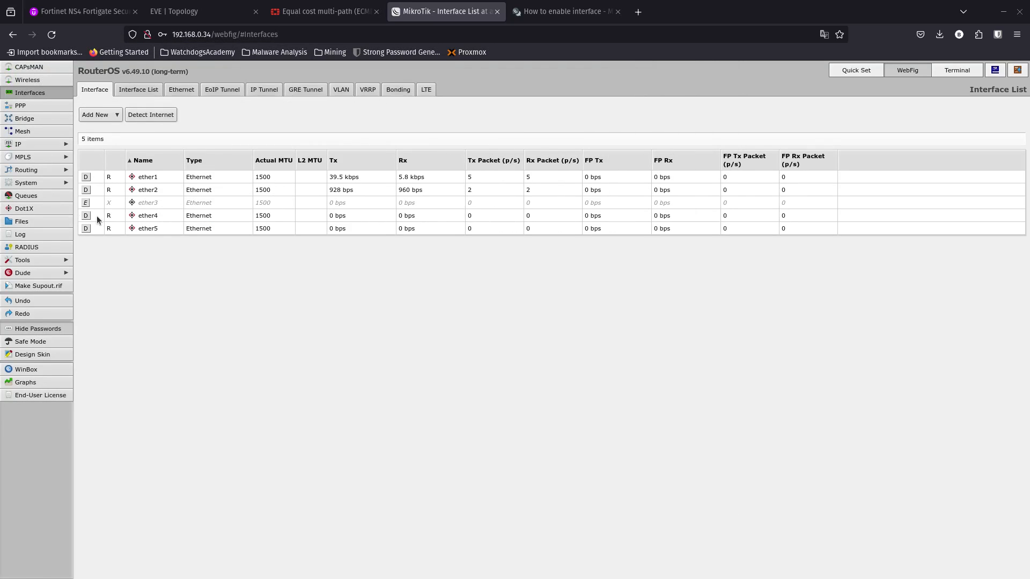
pyautogui.click(86, 202)
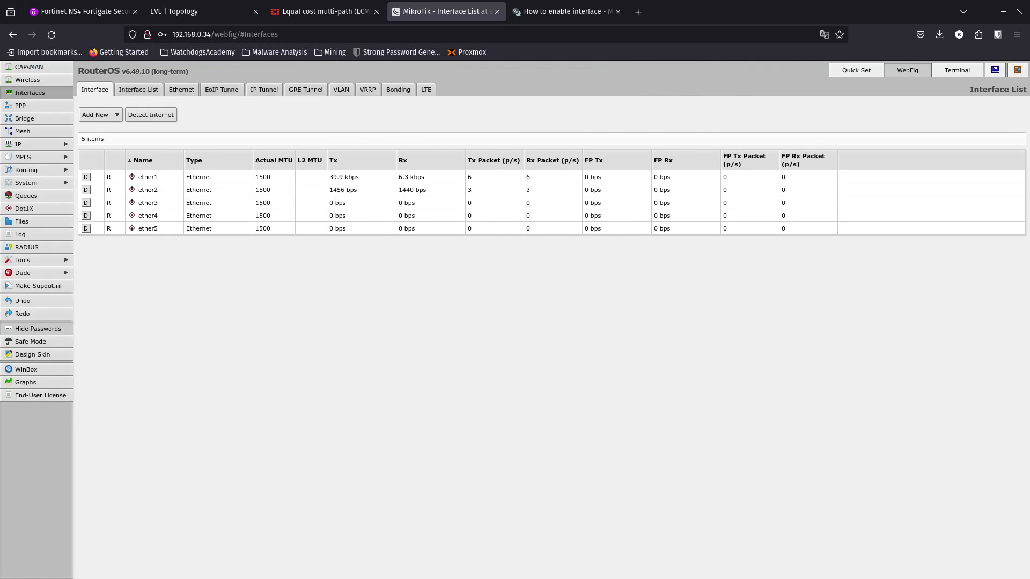
# - Bring the remote desktop window back, refresh the Routing widget, and compare the WAN1 and WAN2 default routes with the router's interfaces
pyautogui.moveTo(0, 129); pyautogui.dragTo(497, 75)
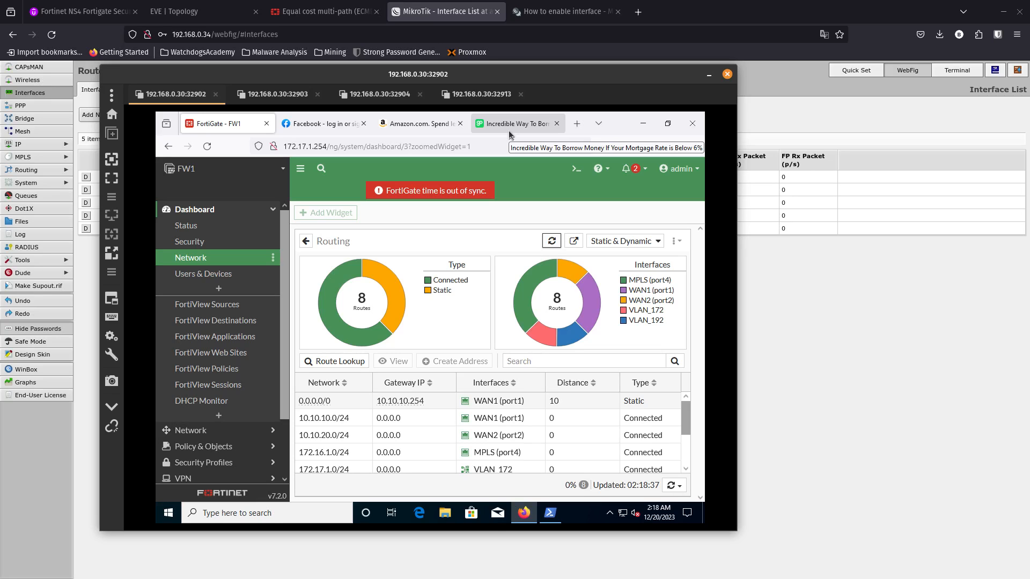
pyautogui.click(551, 243)
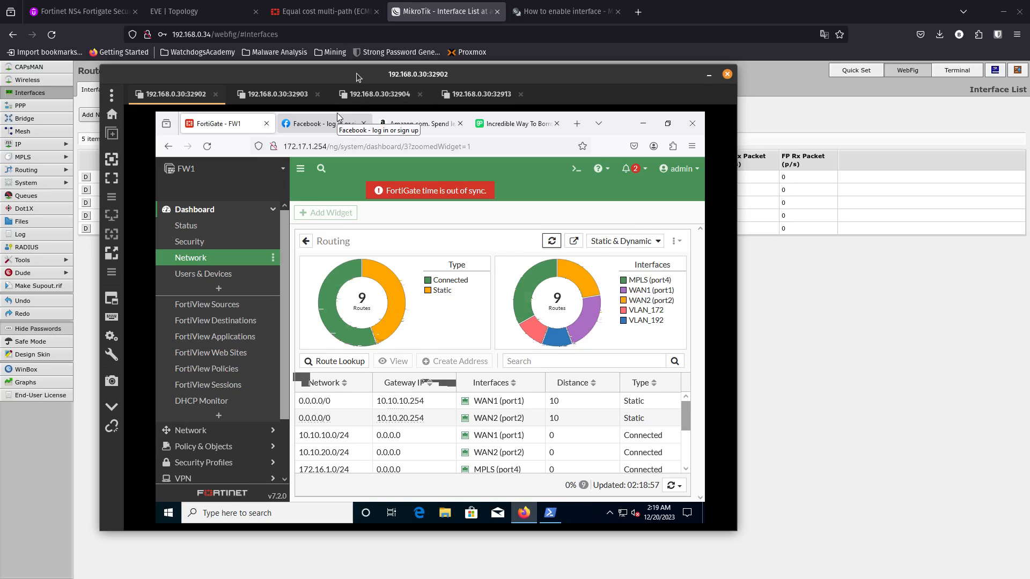
pyautogui.moveTo(358, 67); pyautogui.dragTo(515, 193)
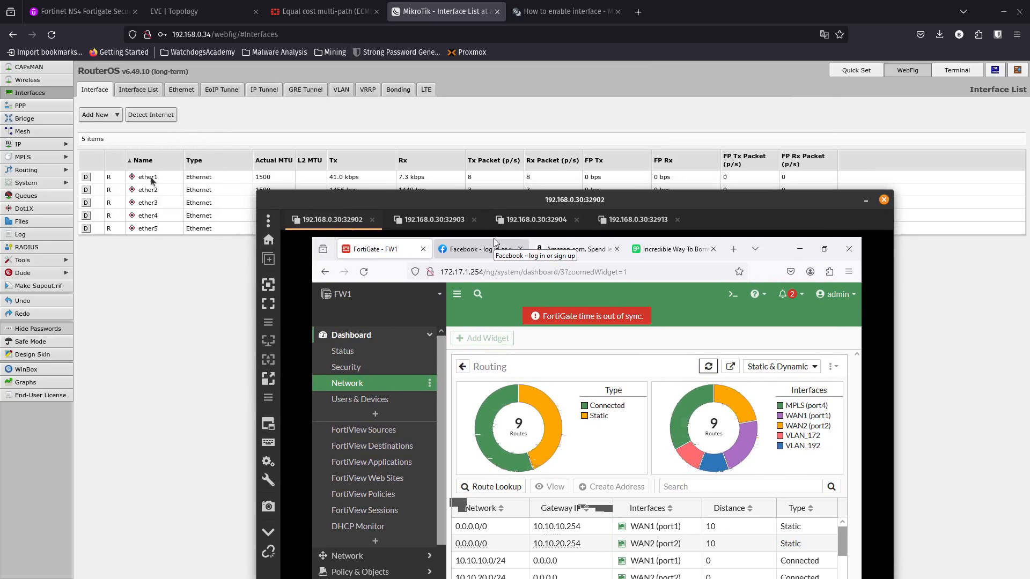
pyautogui.moveTo(391, 205); pyautogui.dragTo(185, 115)
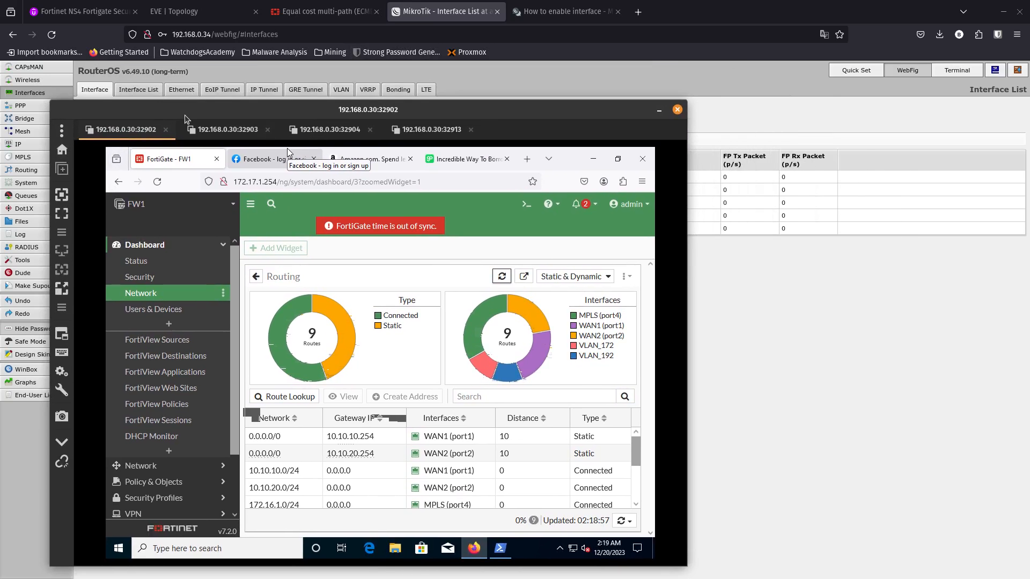